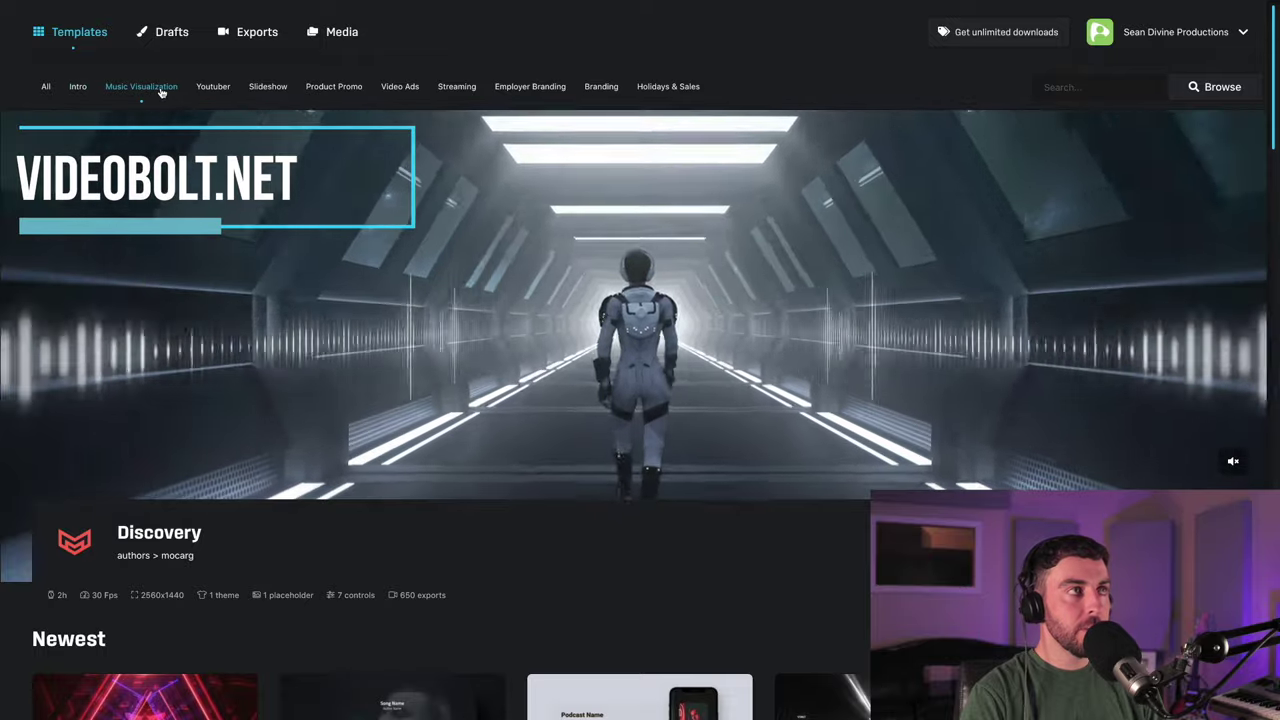
scroll(441, 328, "down", 1)
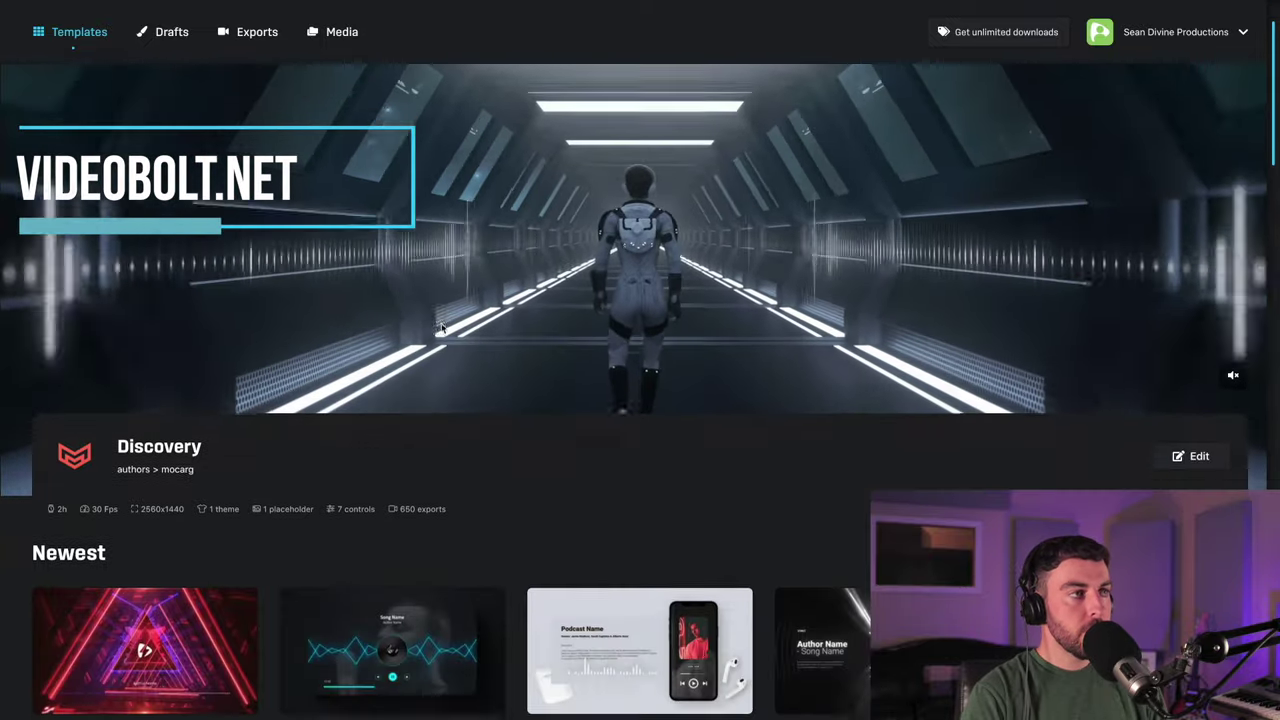
scroll(442, 329, "down", 3)
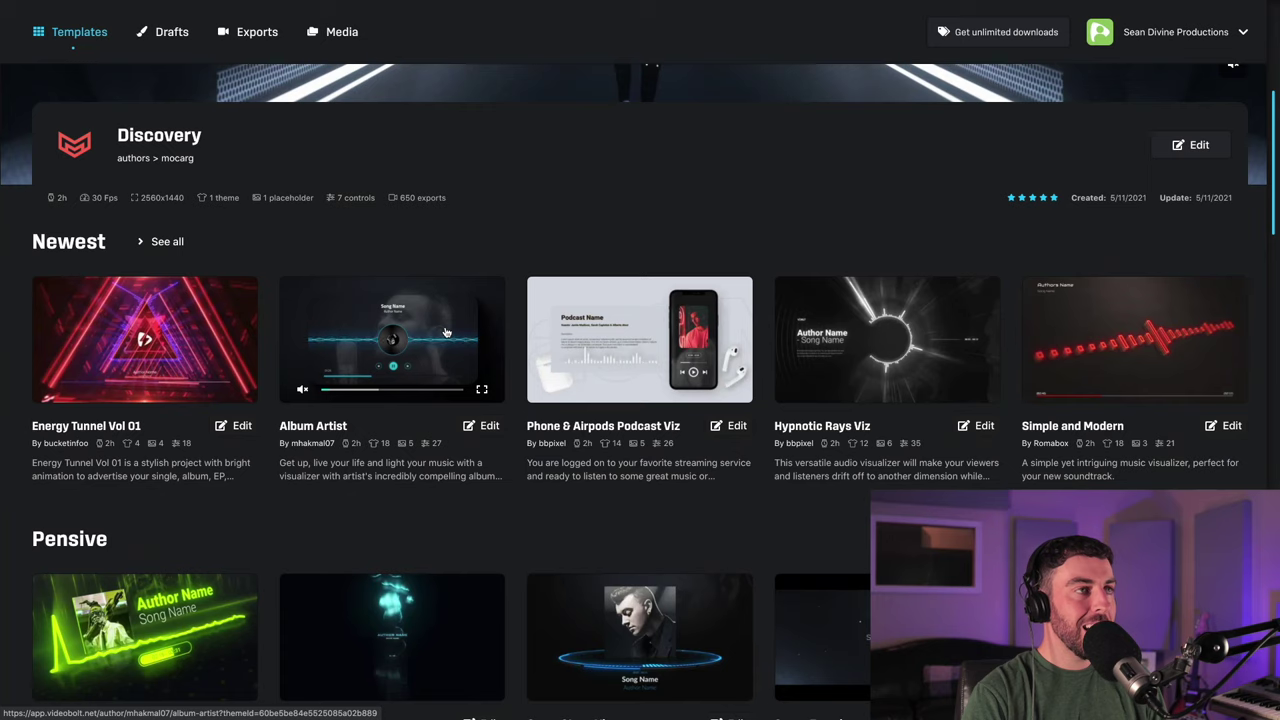
scroll(446, 332, "down", 1)
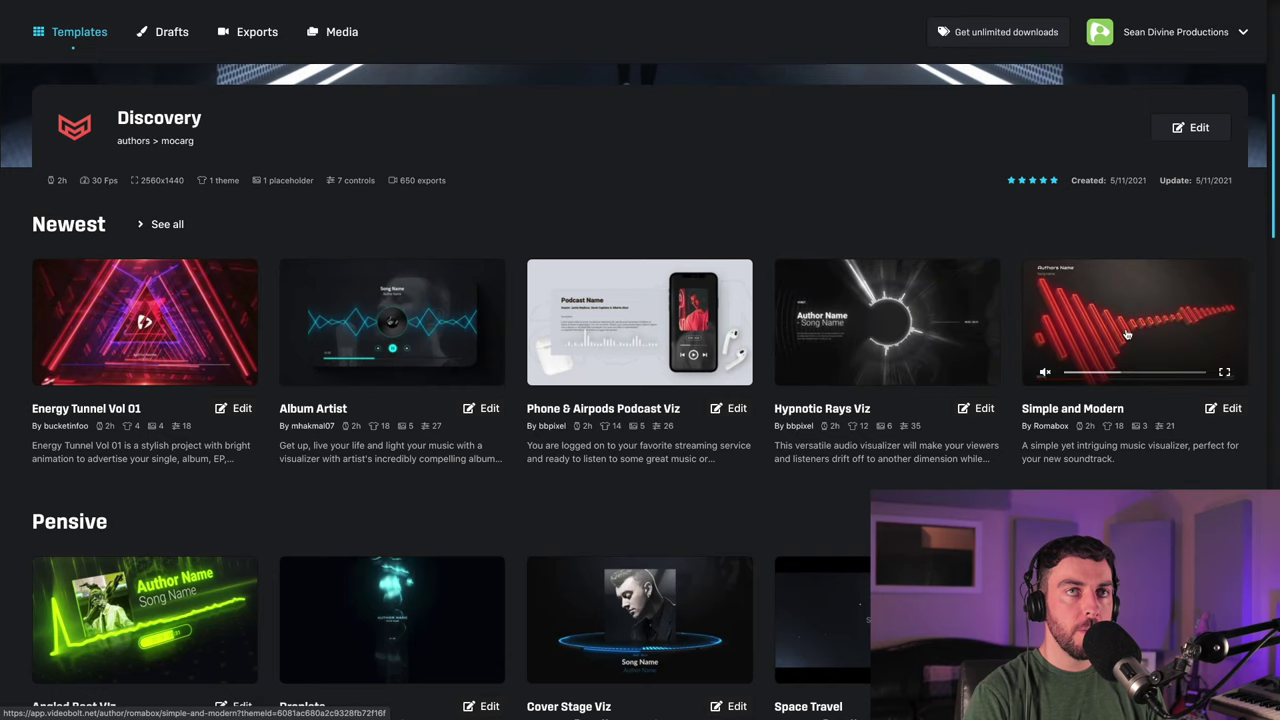
scroll(1127, 334, "down", 1)
scroll(1127, 334, "down", 1)
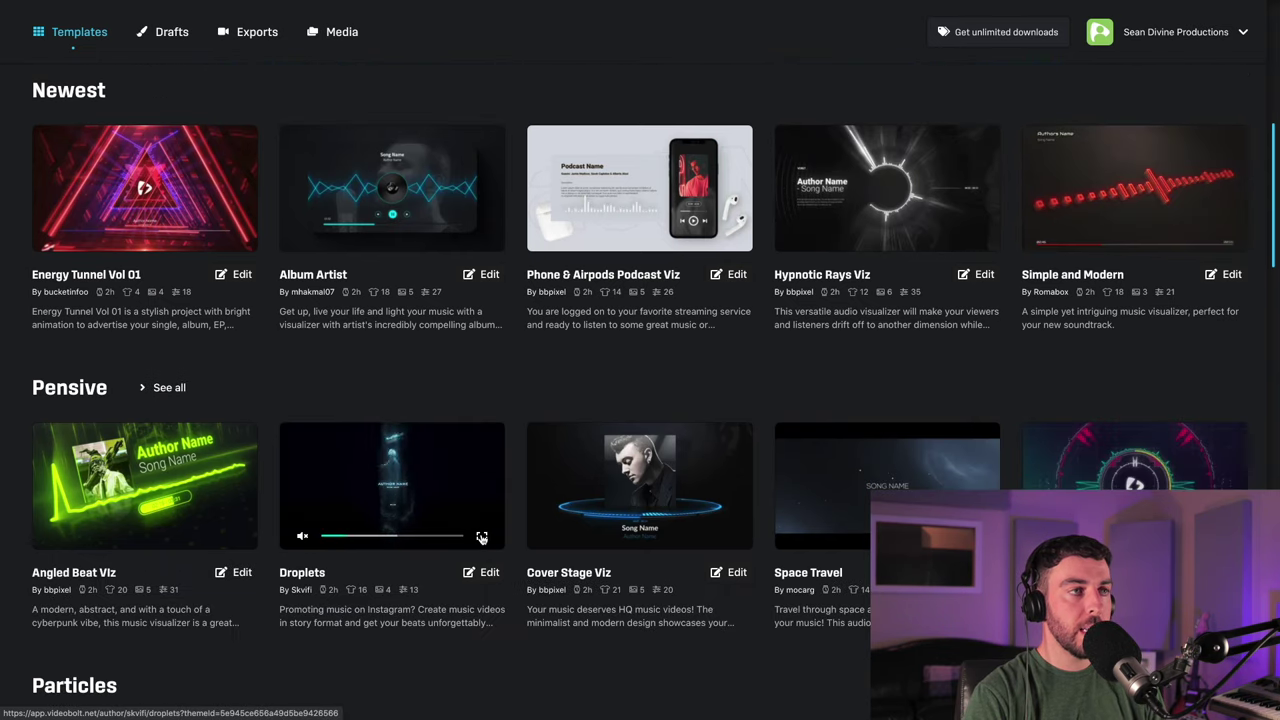
left_click(481, 538)
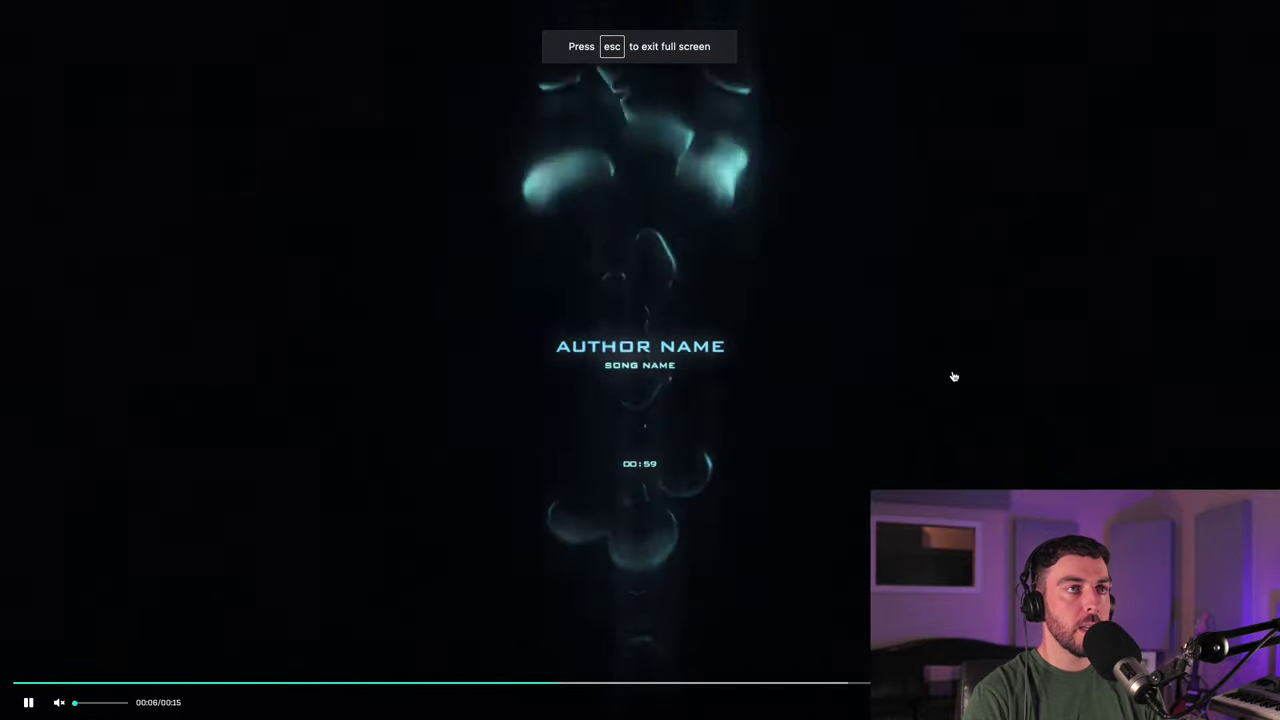
key("Escape")
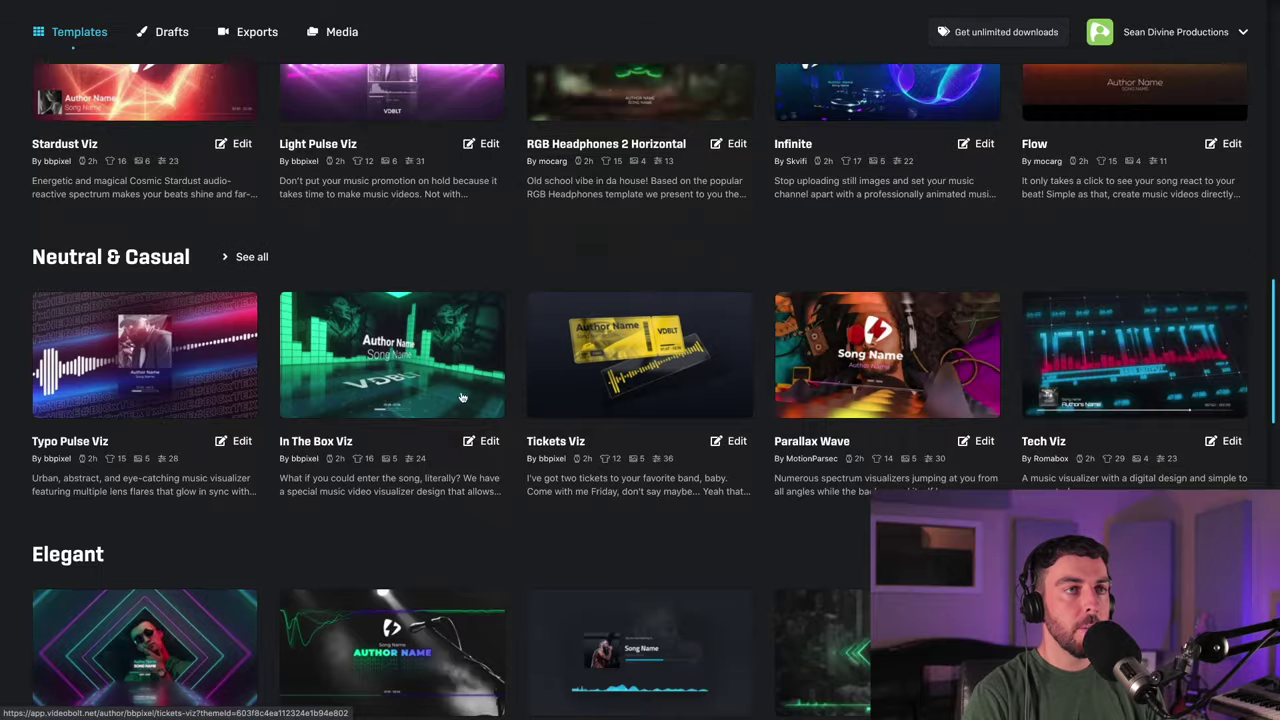
scroll(400, 380, "down", 1)
scroll(300, 352, "down", 2)
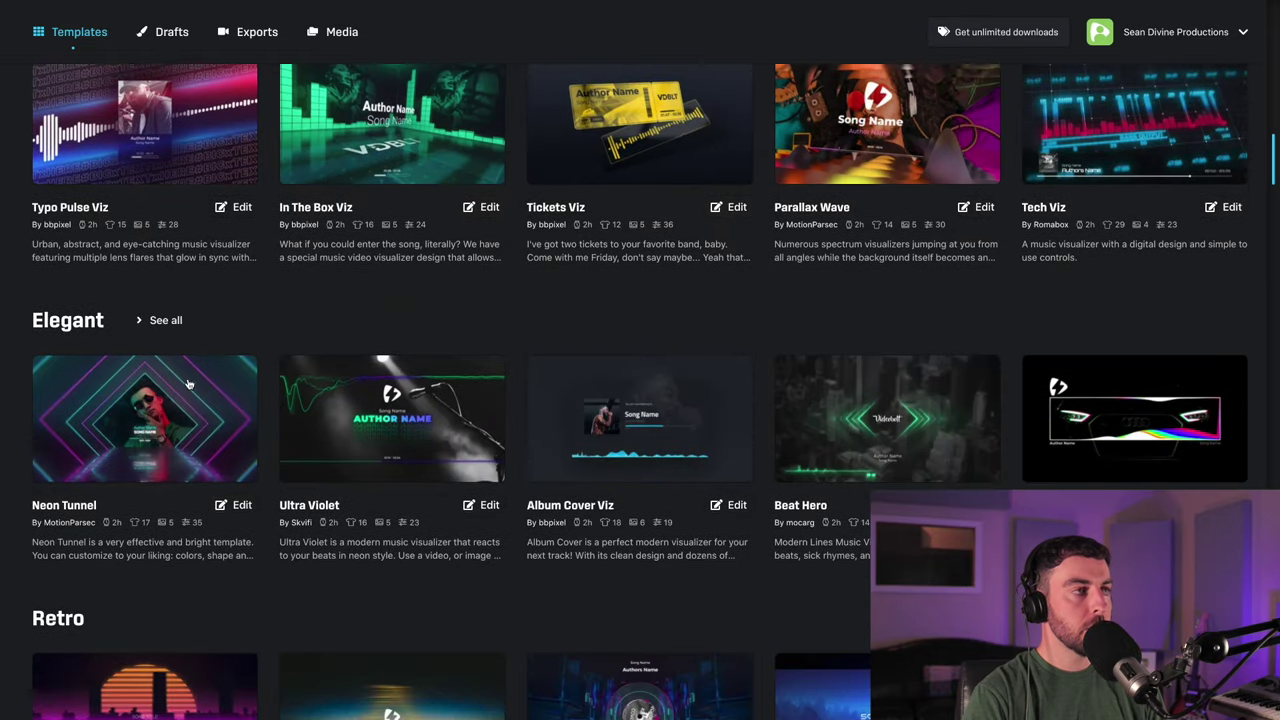
mouse_move(188, 384)
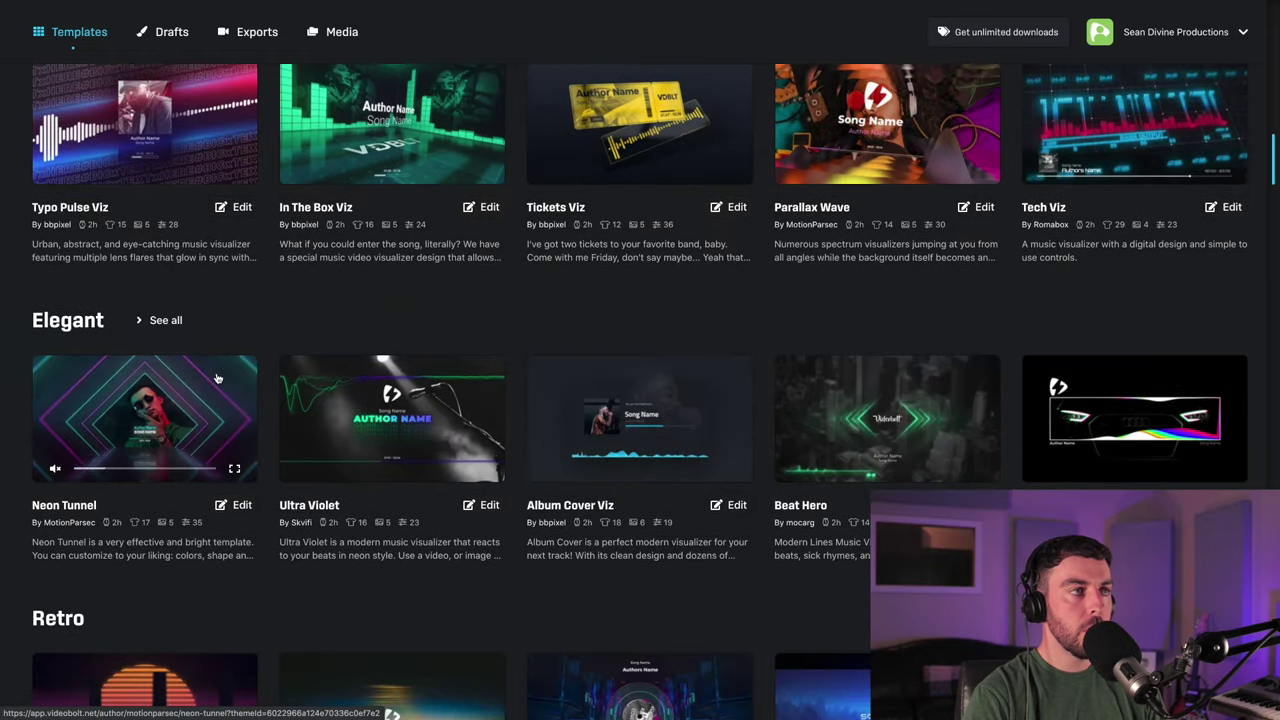
scroll(217, 372, "down", 1)
mouse_move(436, 362)
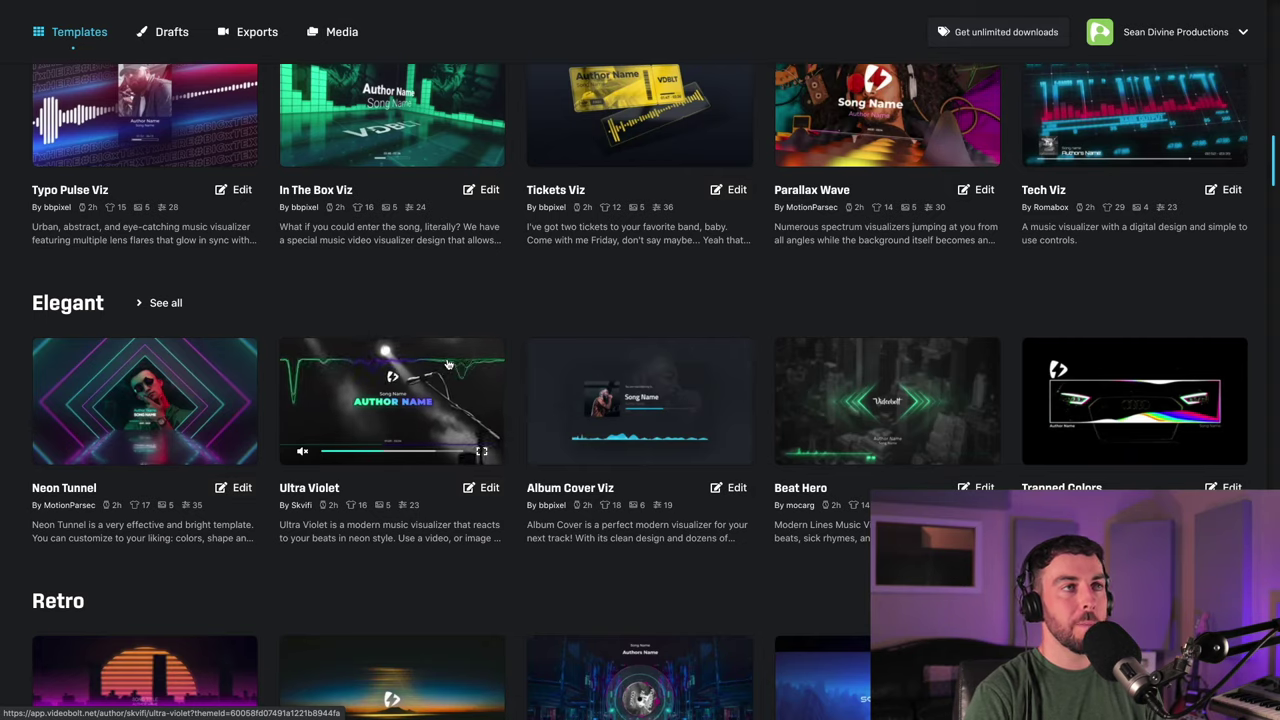
- Open the Album Cover Viz template page, pause its preview, and launch the editor
left_click(709, 382)
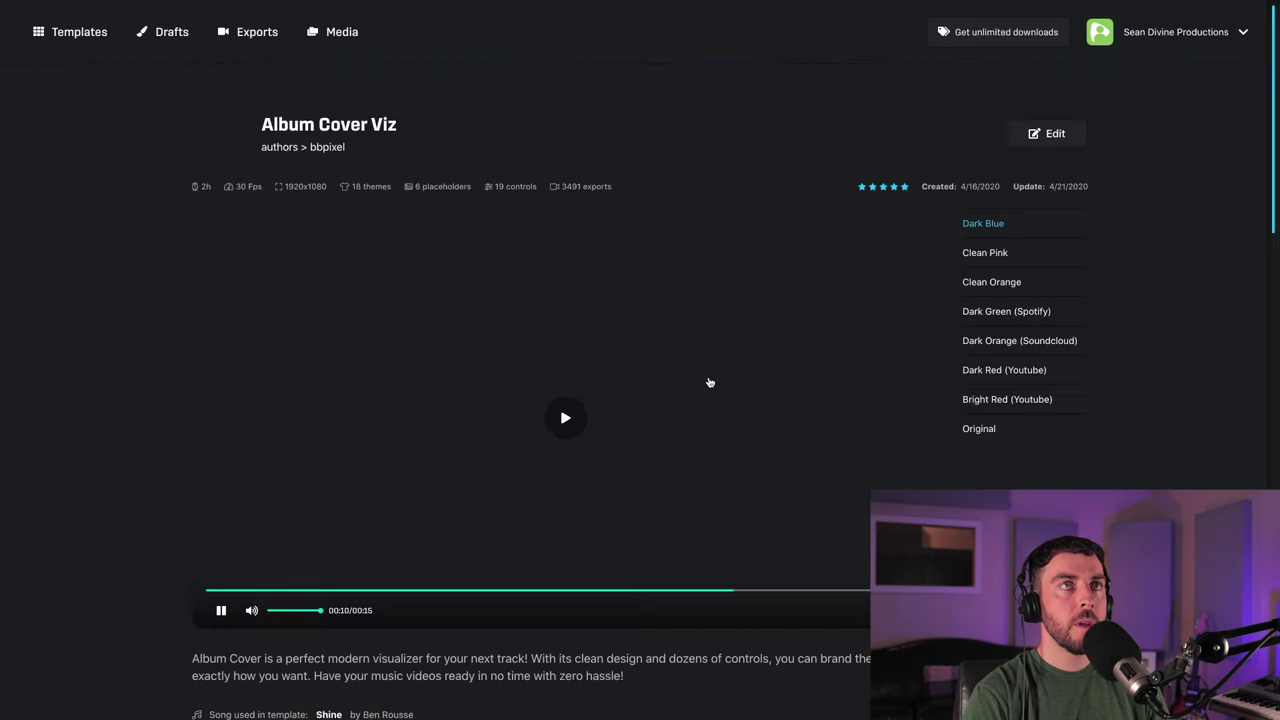
scroll(320, 400, "down", 1)
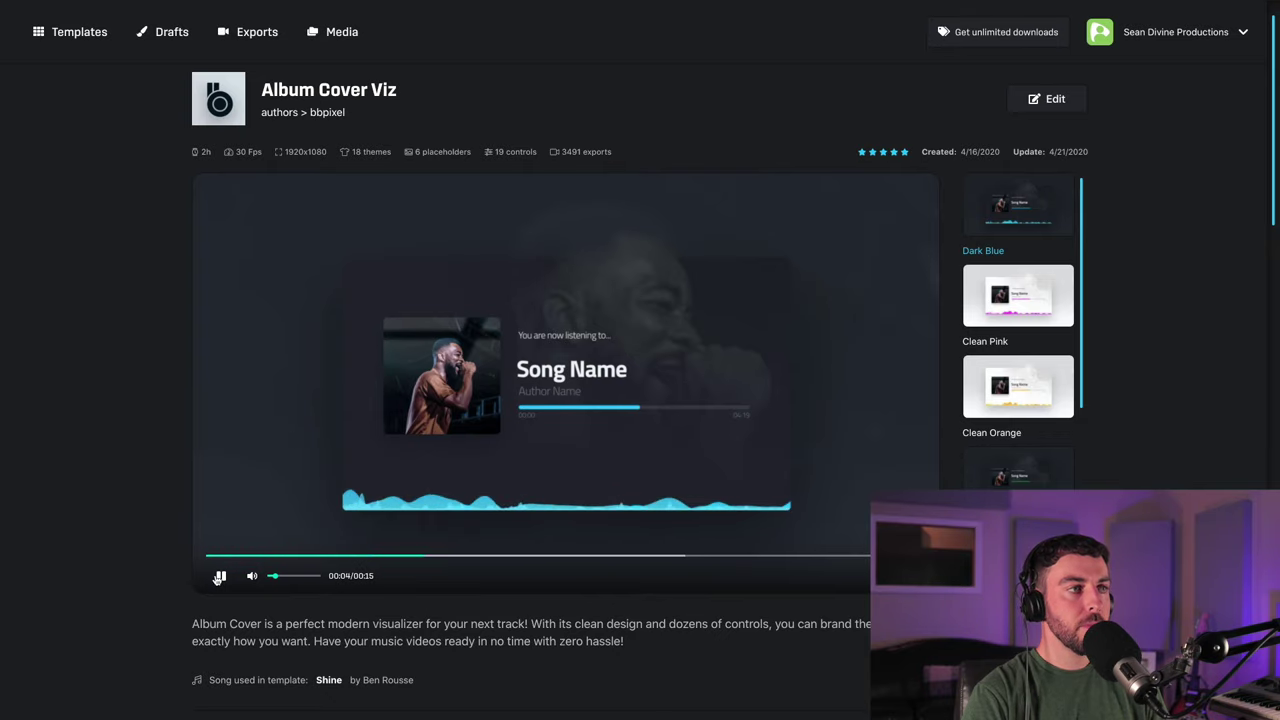
left_click(563, 374)
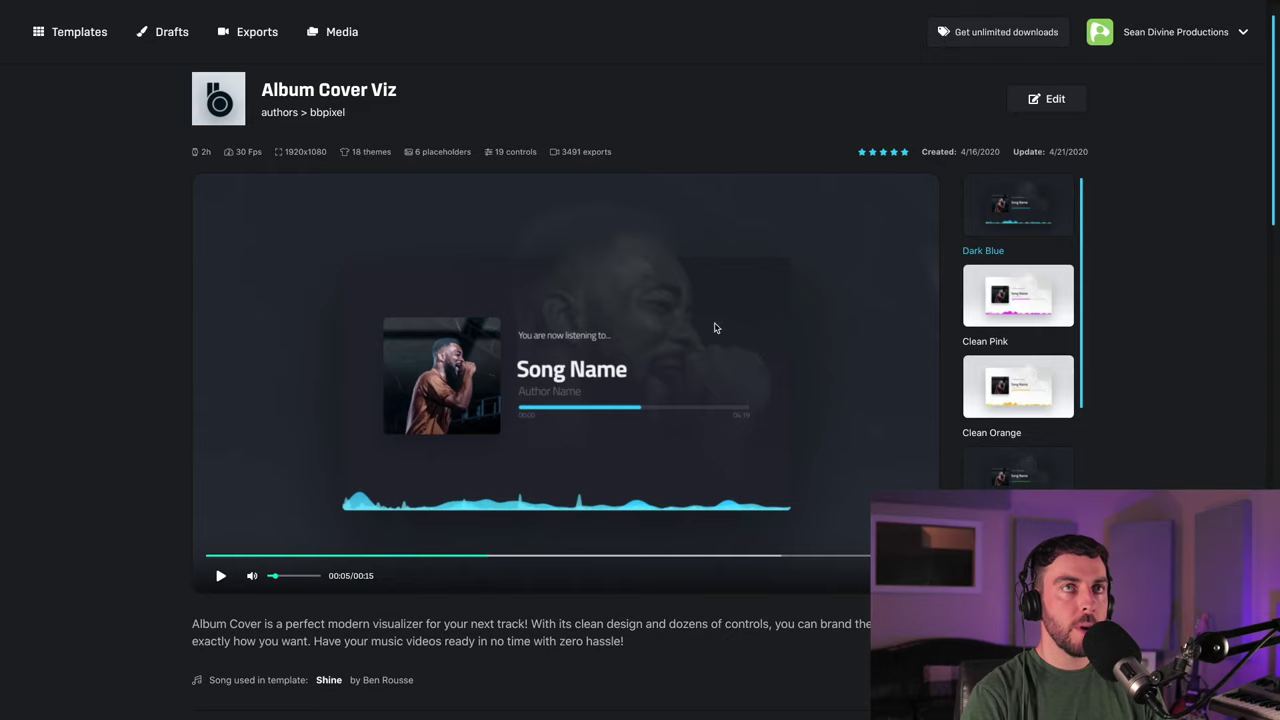
scroll(558, 371, "up", 1)
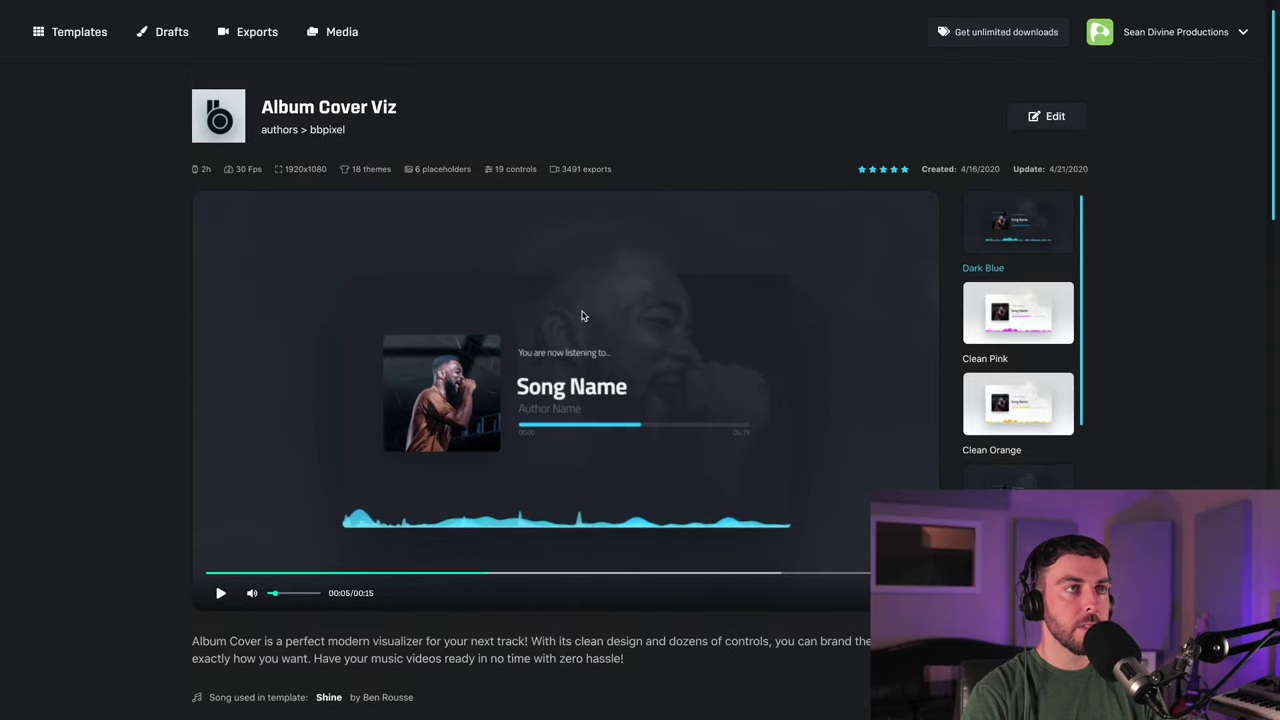
scroll(582, 316, "up", 1)
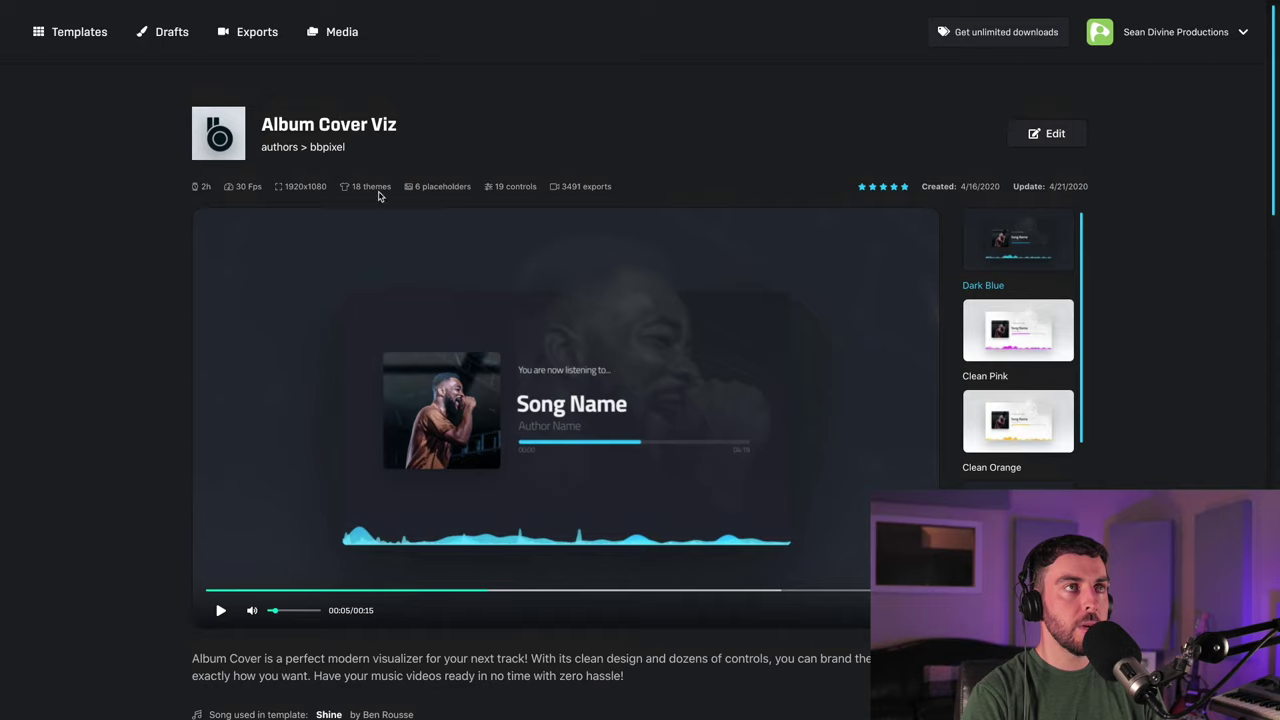
left_click(1016, 157)
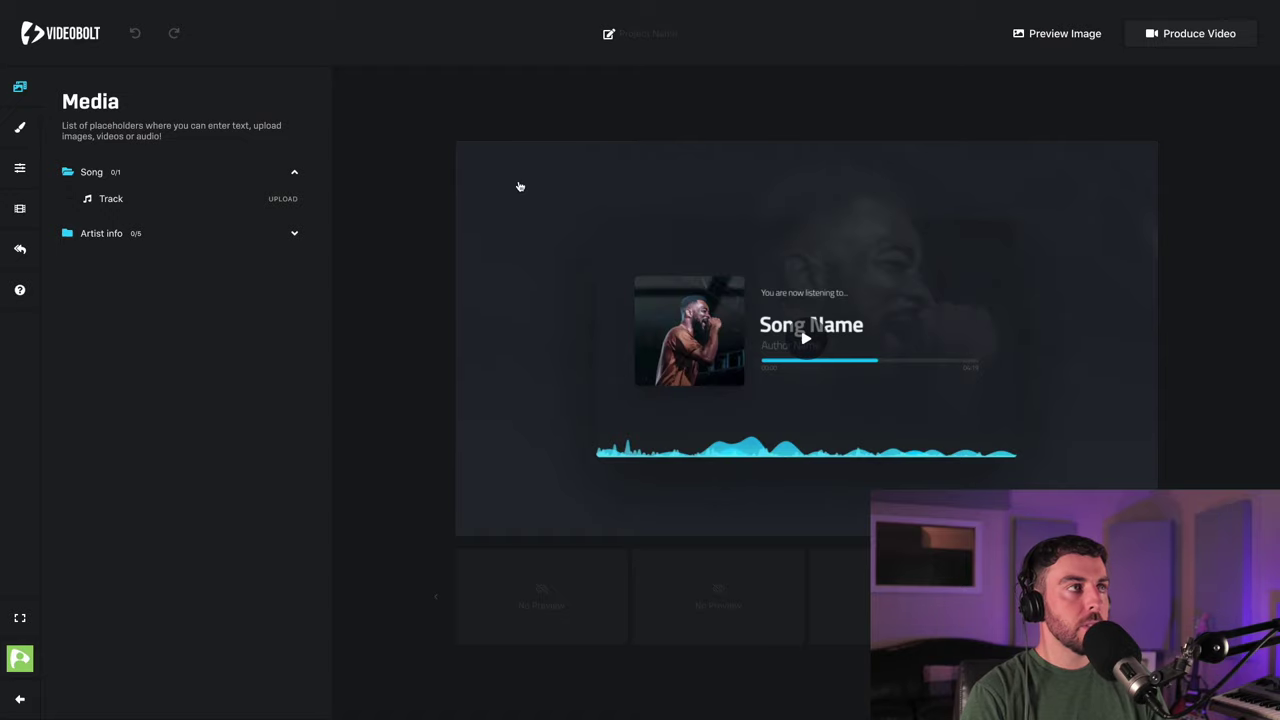
- Expand Artist info and load the Highs and Lows mp3 from the media library as the Track
left_click(292, 233)
left_click(294, 234)
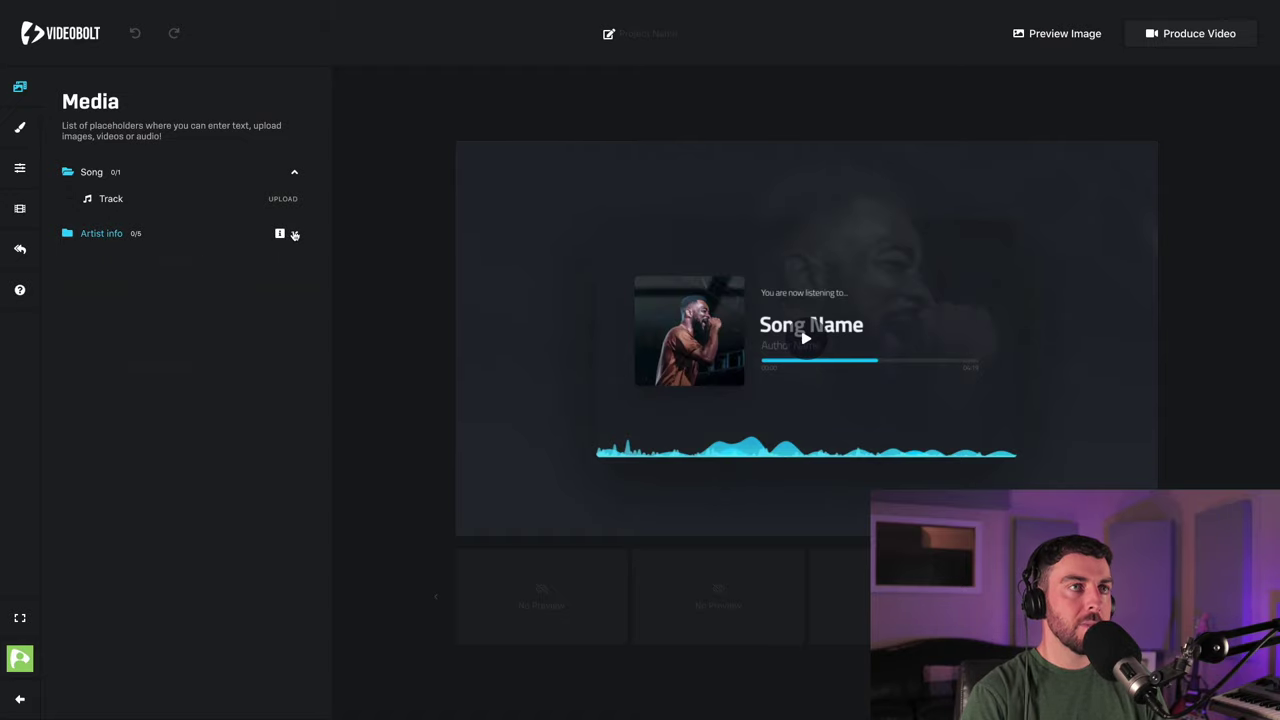
left_click(294, 234)
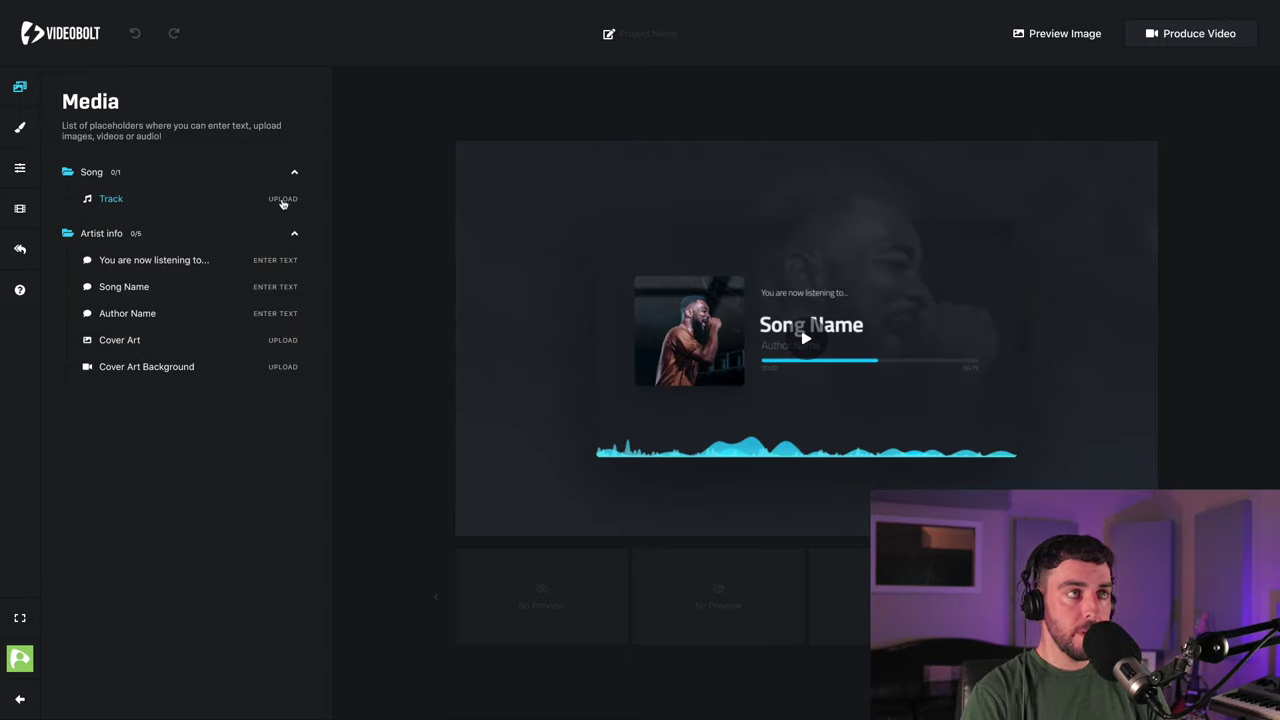
left_click(284, 200)
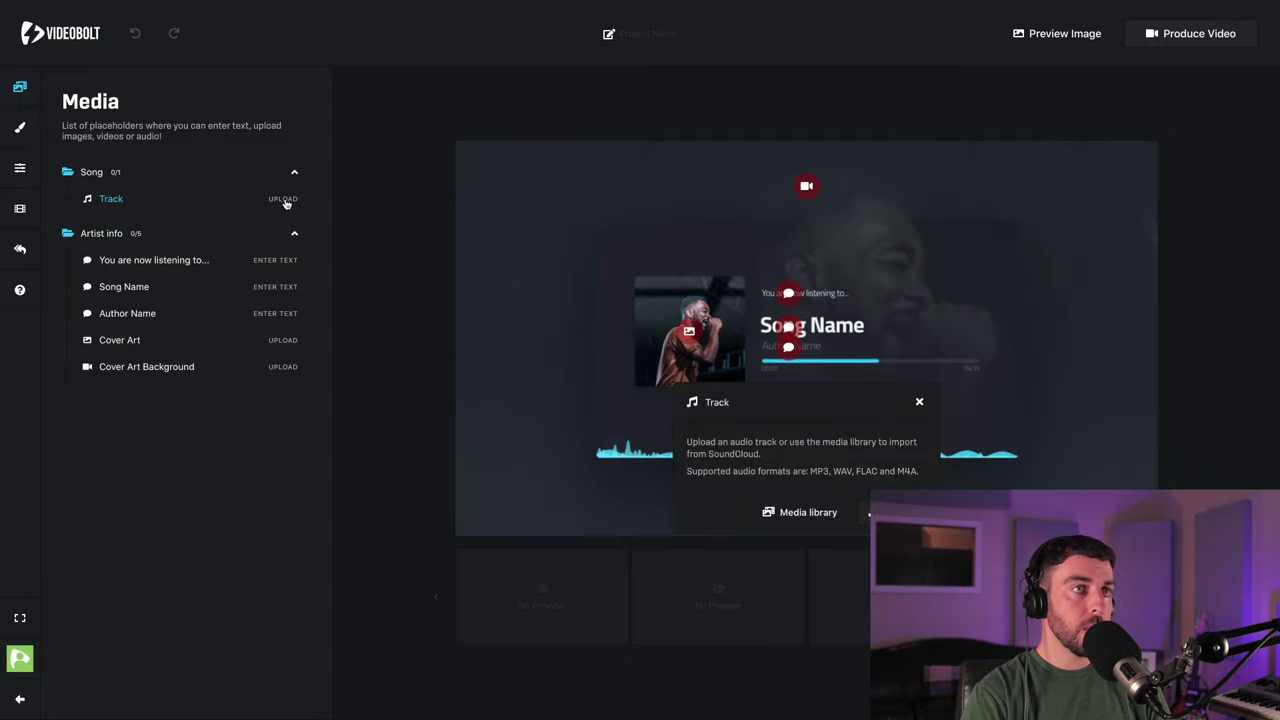
left_click(800, 512)
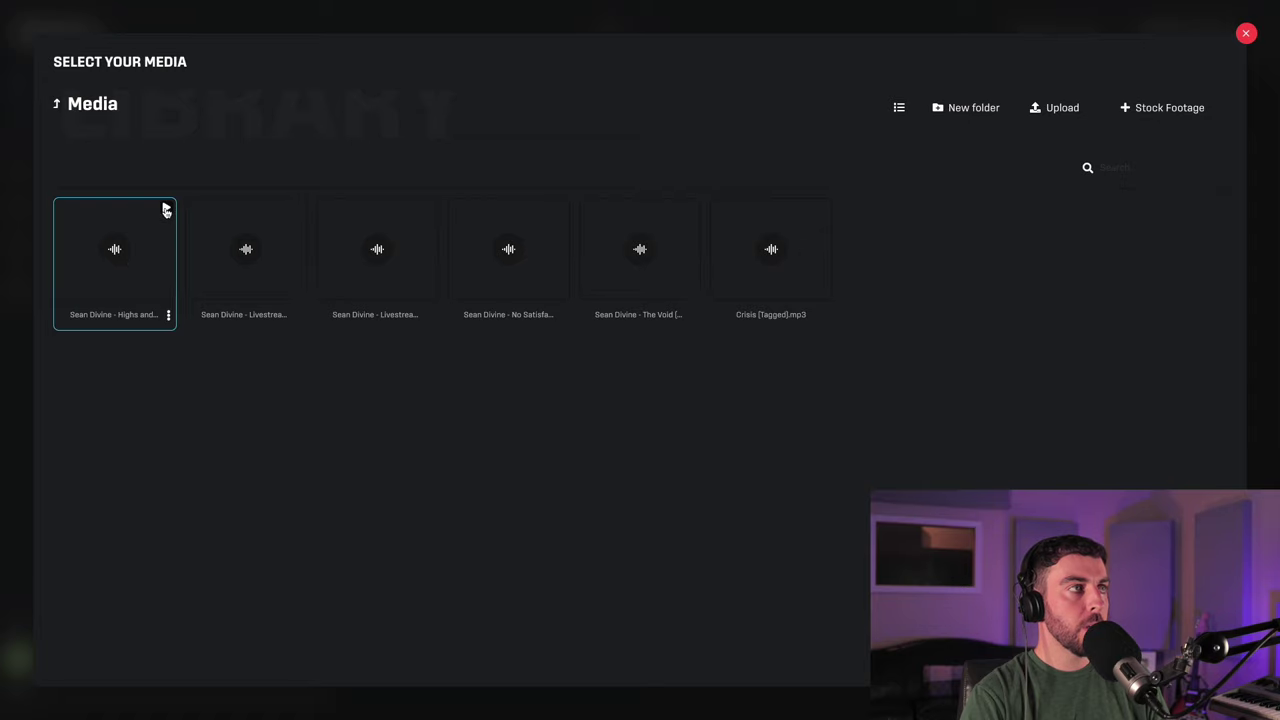
left_click(128, 259)
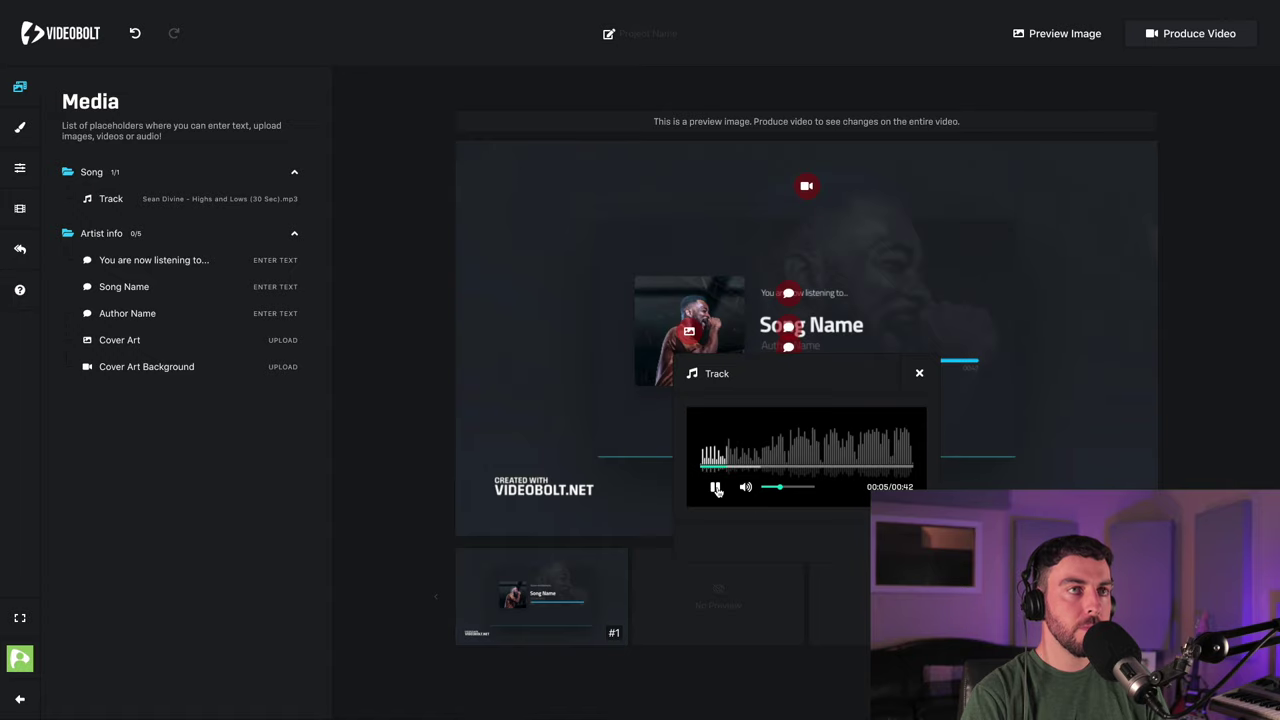
key("Escape")
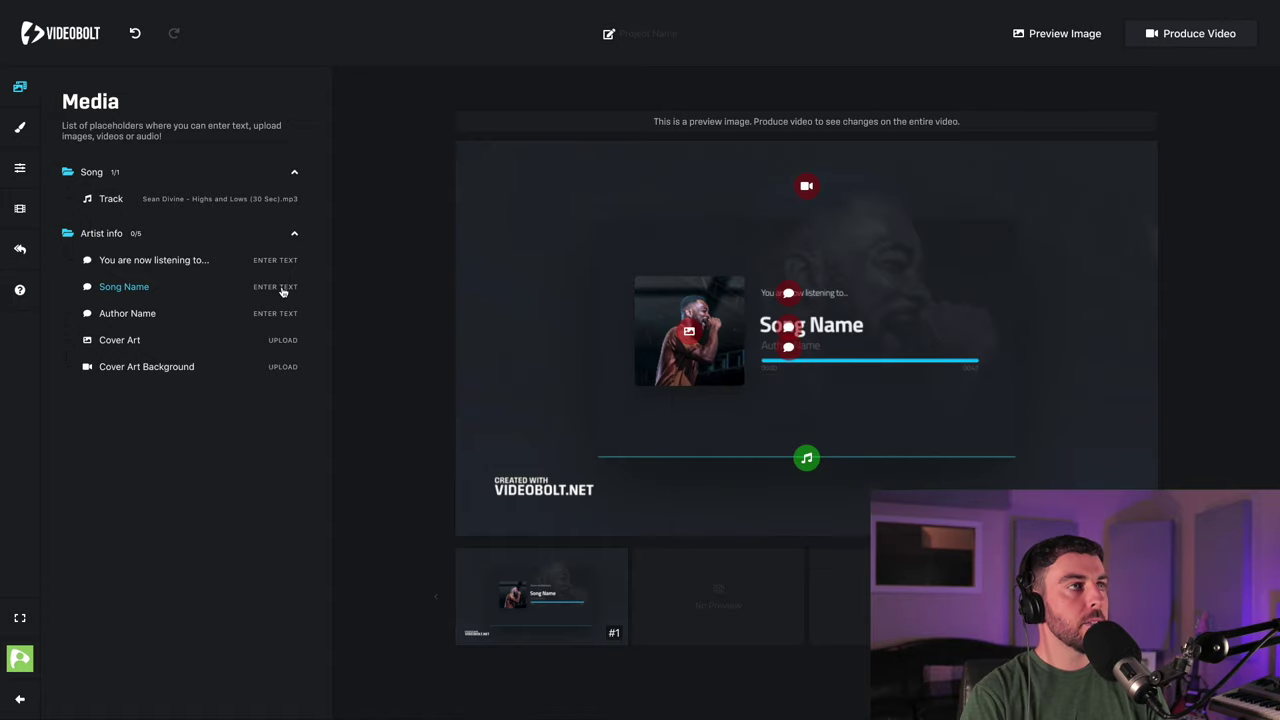
left_click(283, 288)
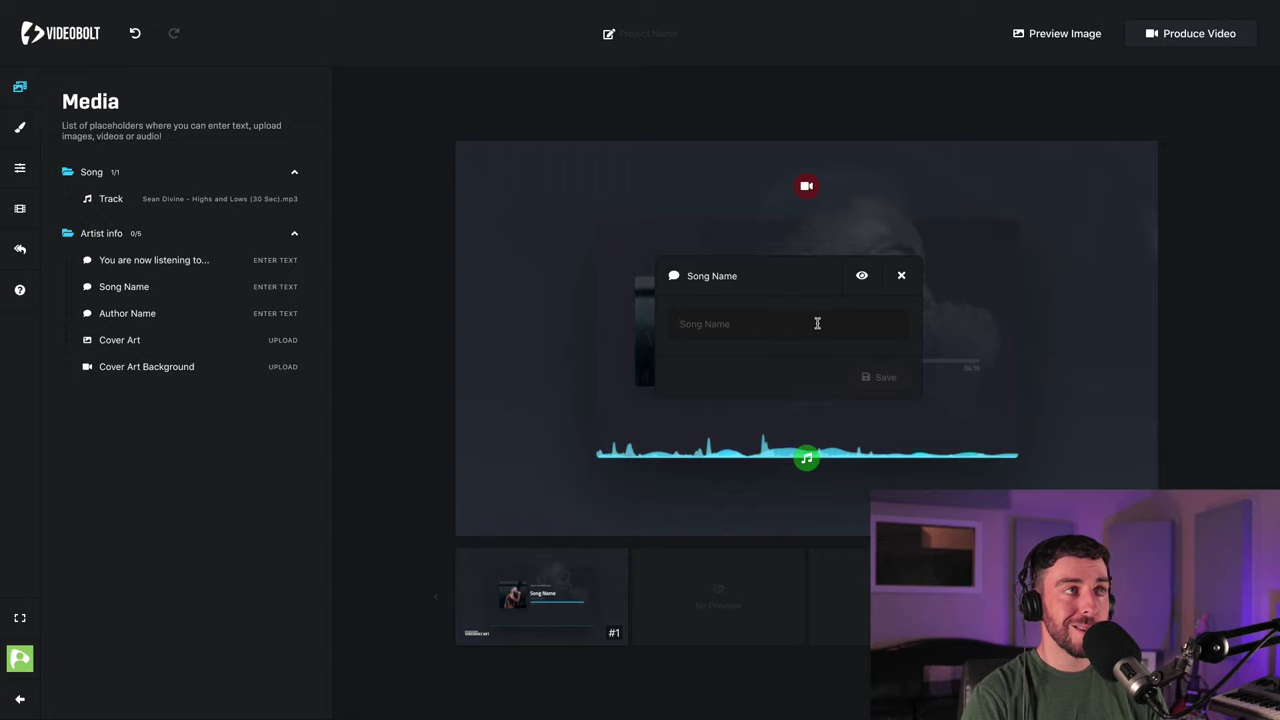
- Enter the song name 'Highs and Lows' and fill in the author name
left_click(686, 323)
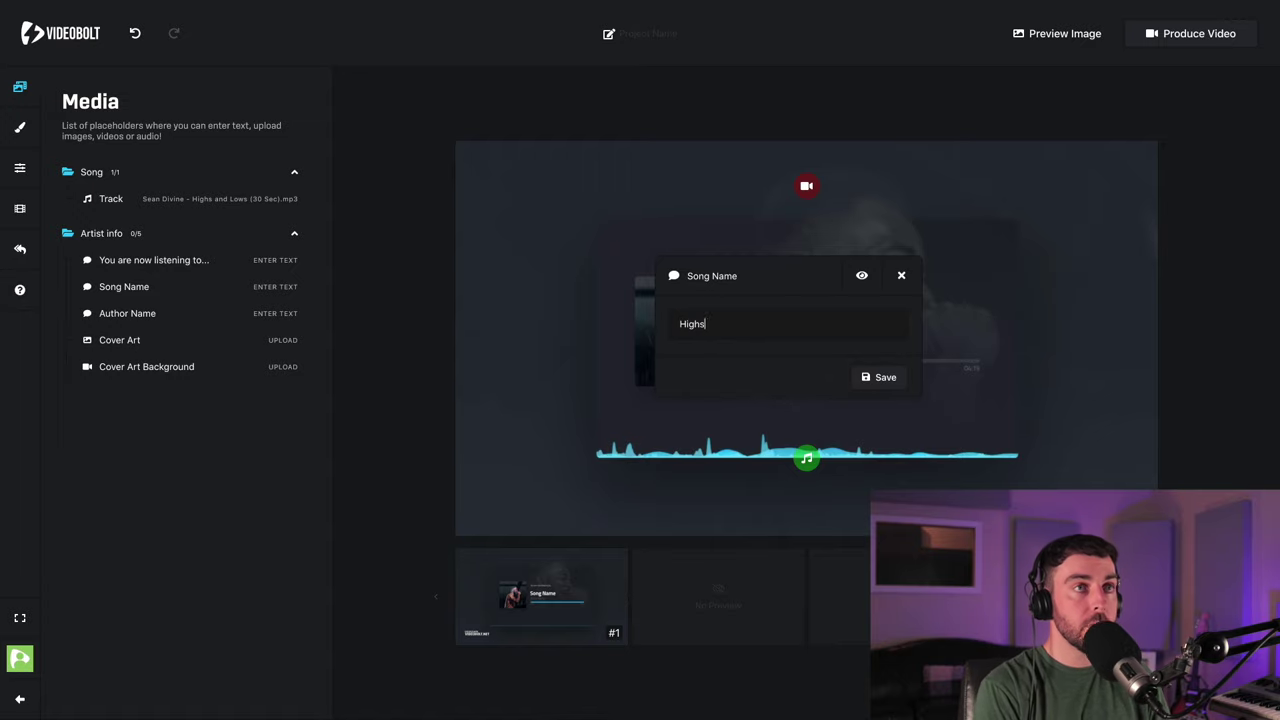
key("Return")
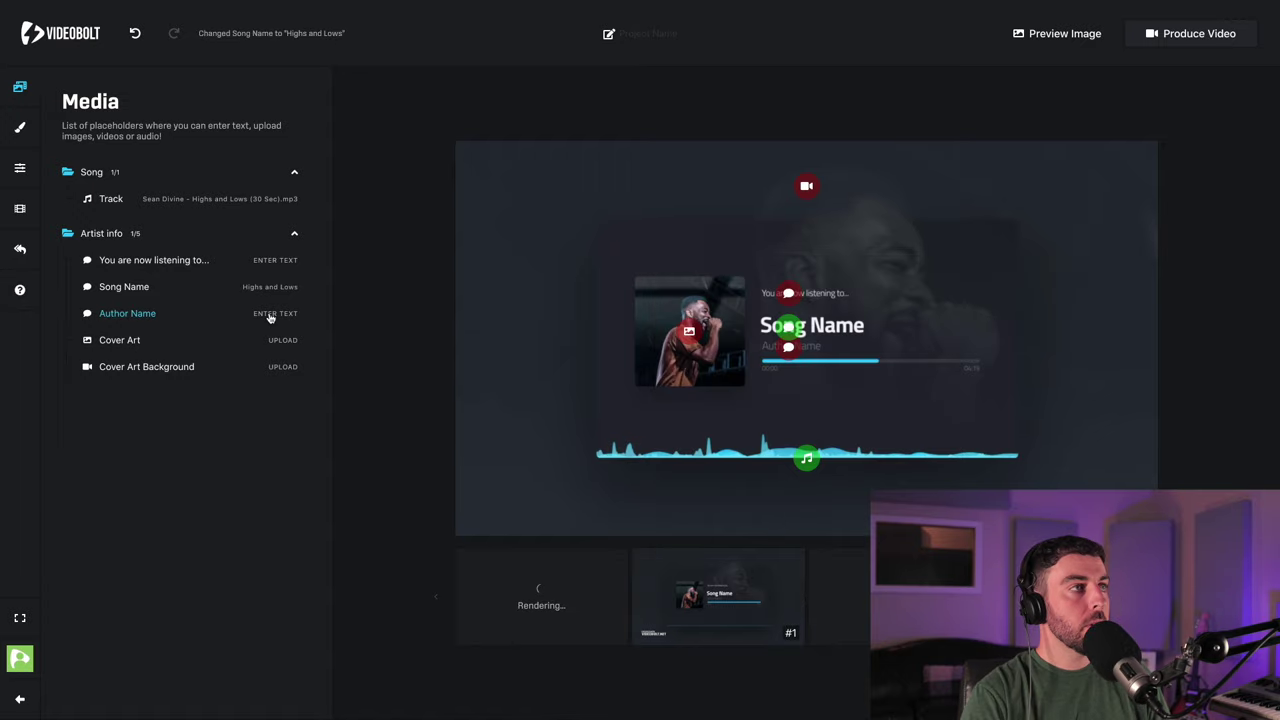
left_click(266, 317)
type("Sea")
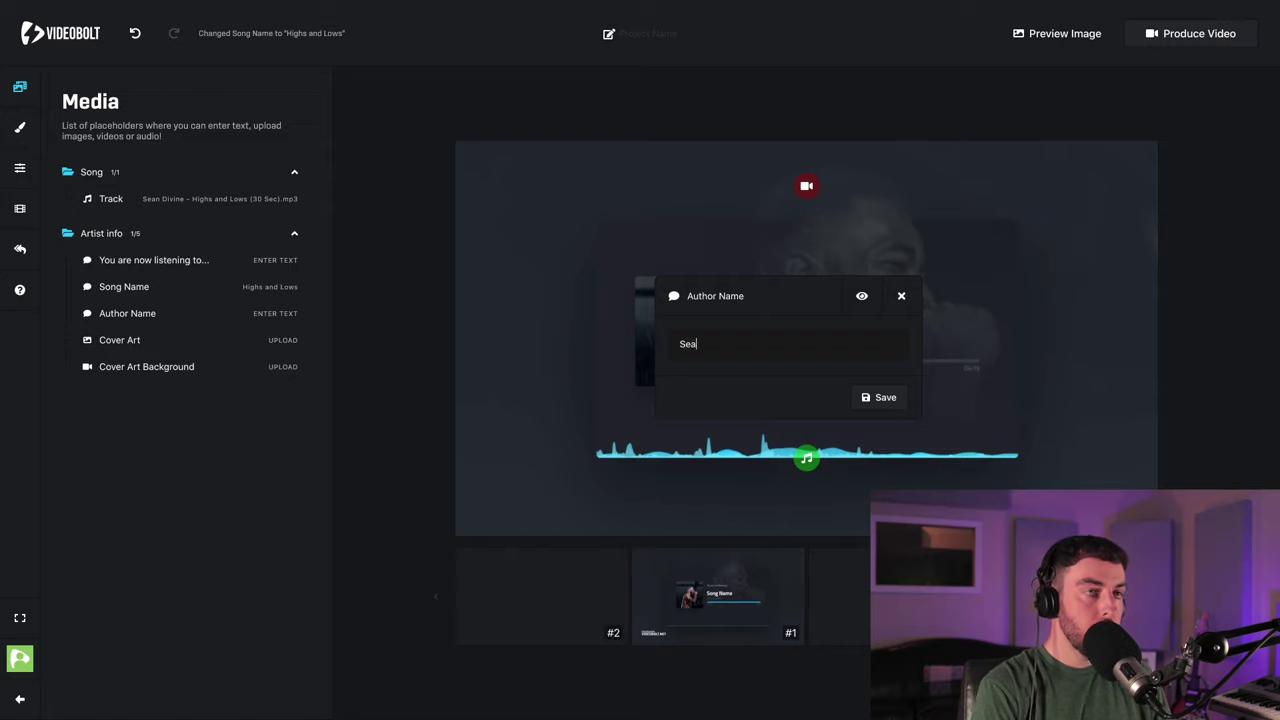
type("n Dv")
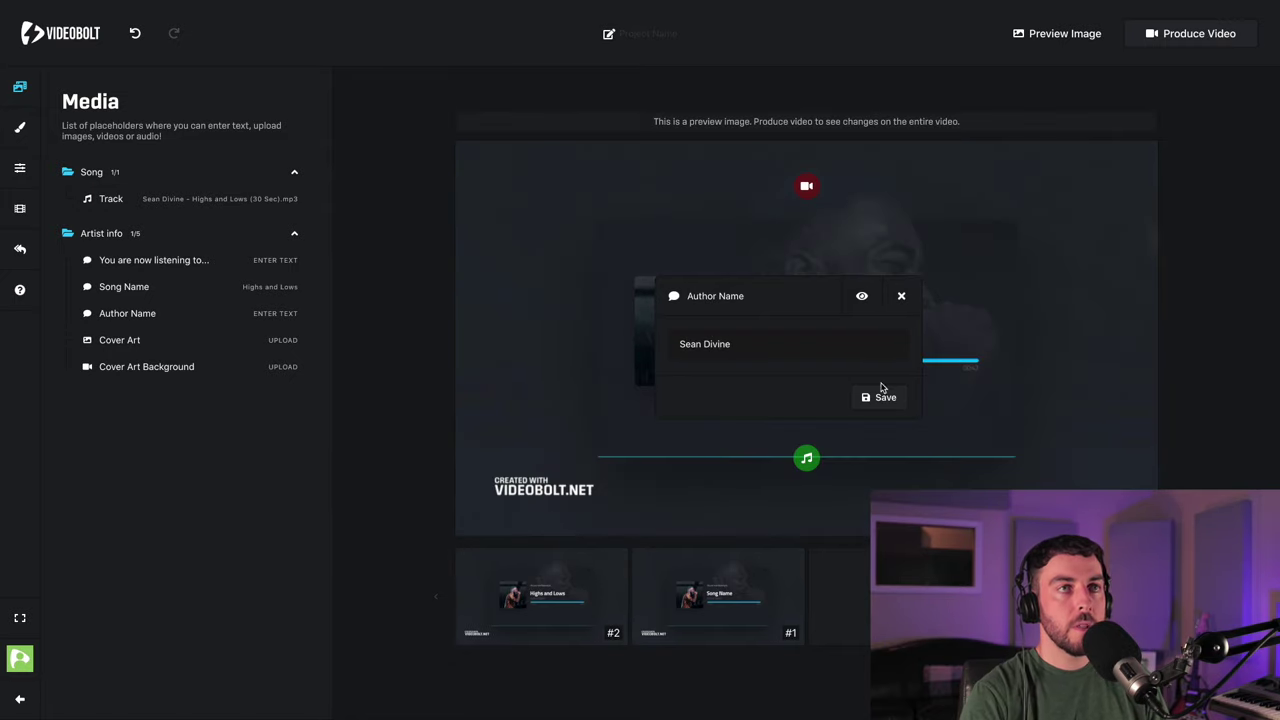
left_click(883, 396)
- Set the Cover Art to the Highs and Lows image from the media library
left_click(703, 391)
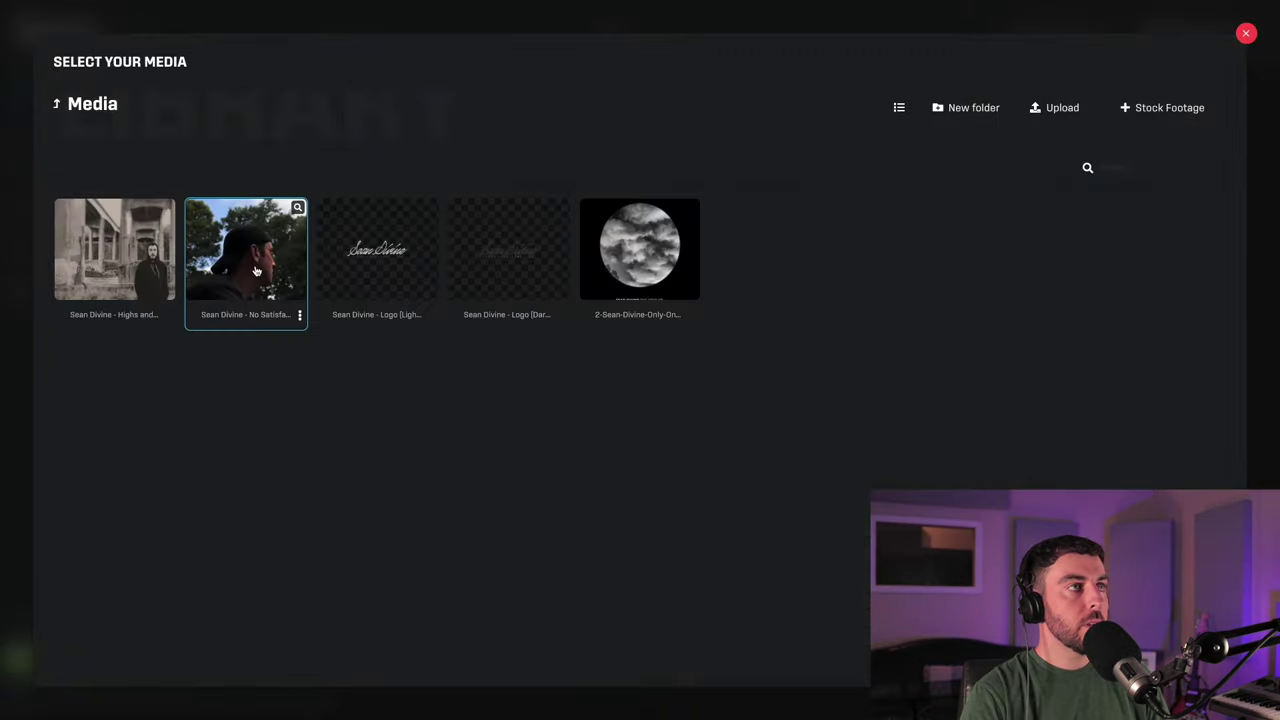
left_click(152, 263)
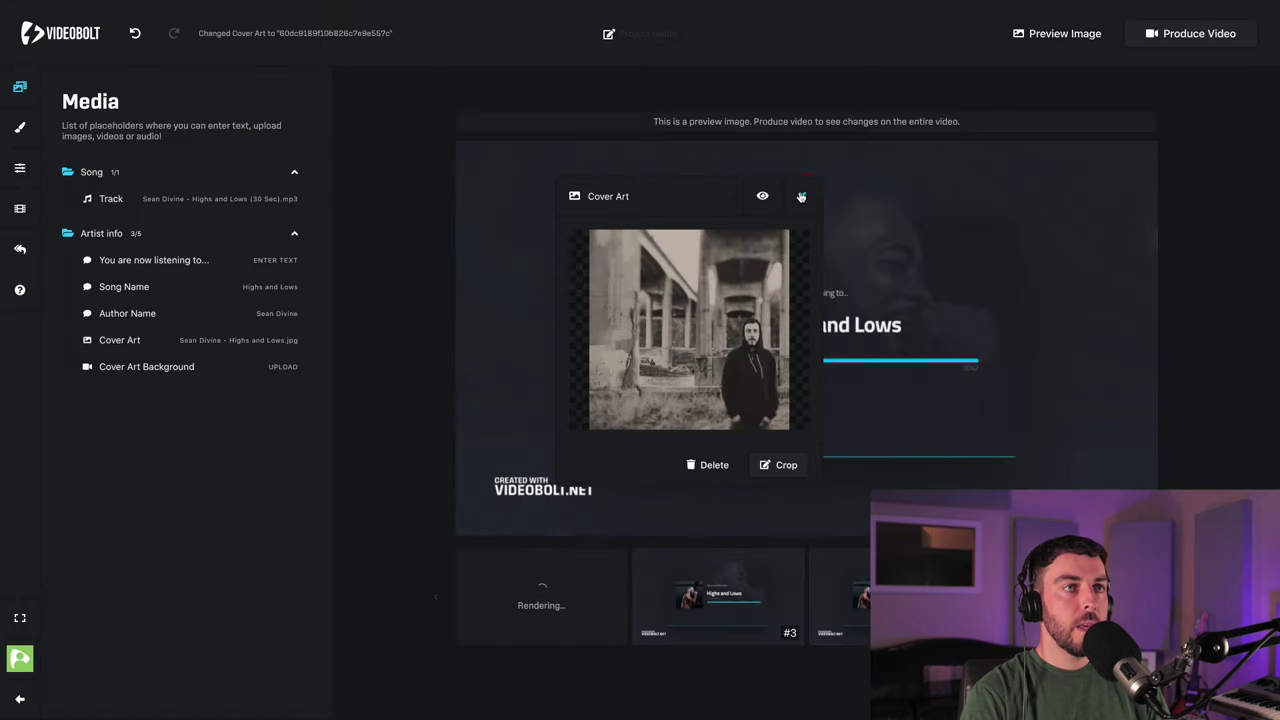
left_click(804, 197)
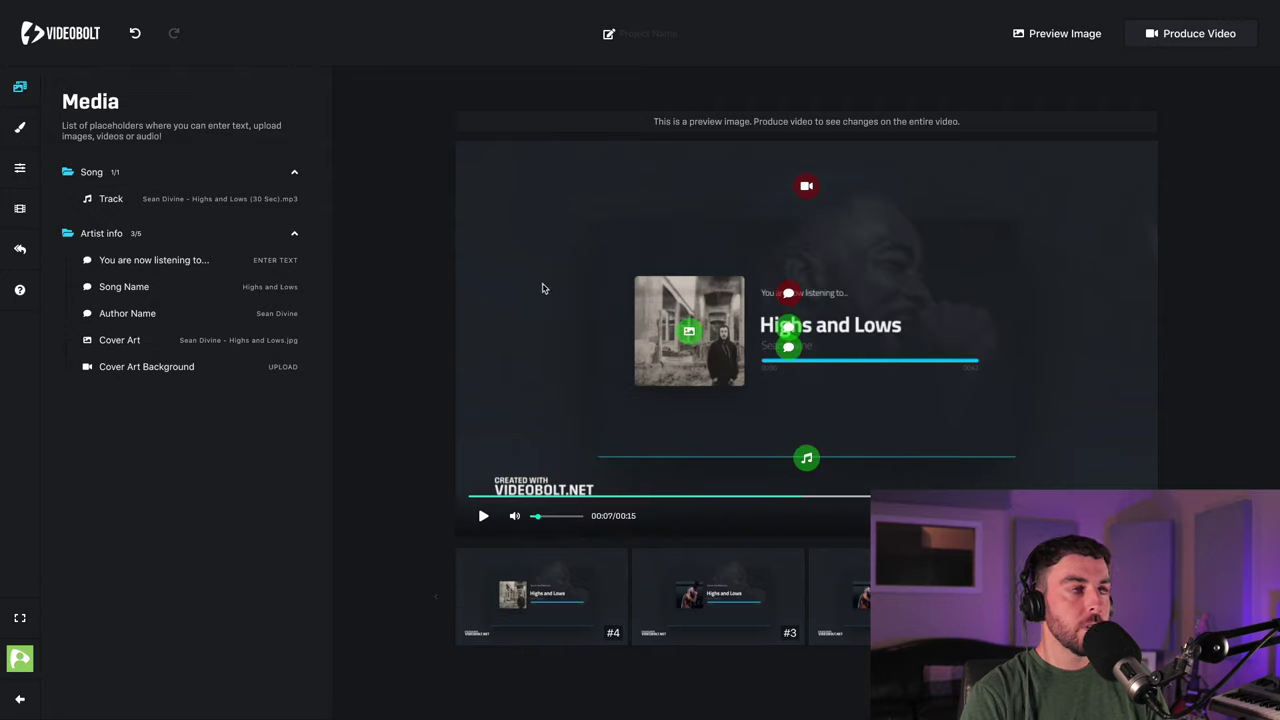
mouse_move(278, 375)
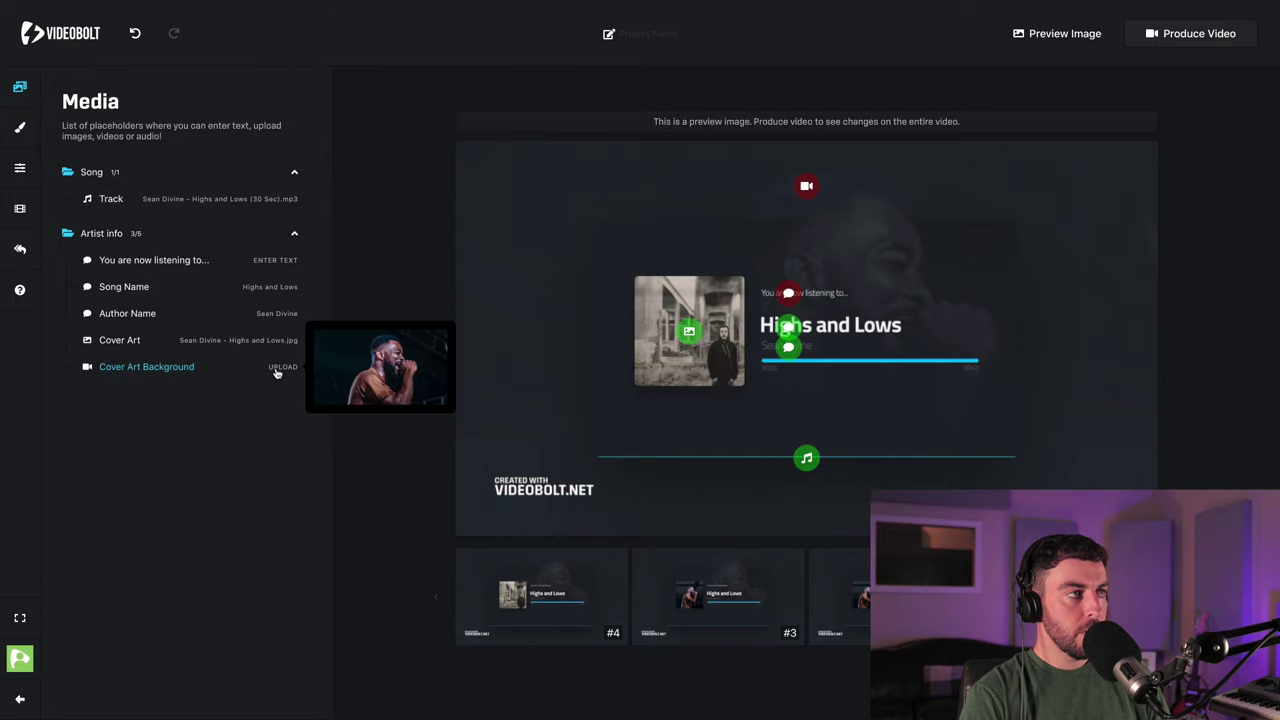
- Browse the media library for the Cover Art Background and preview sd_clouds_2(1).mp4
left_click(281, 371)
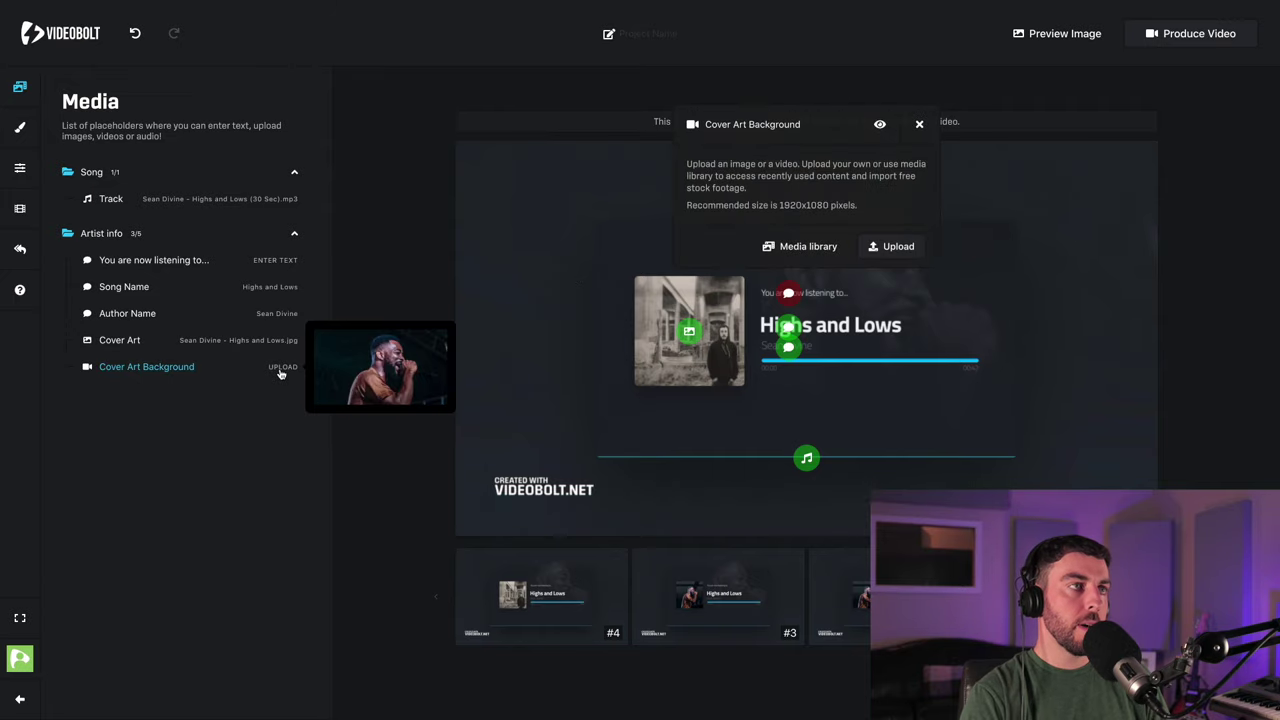
left_click(808, 248)
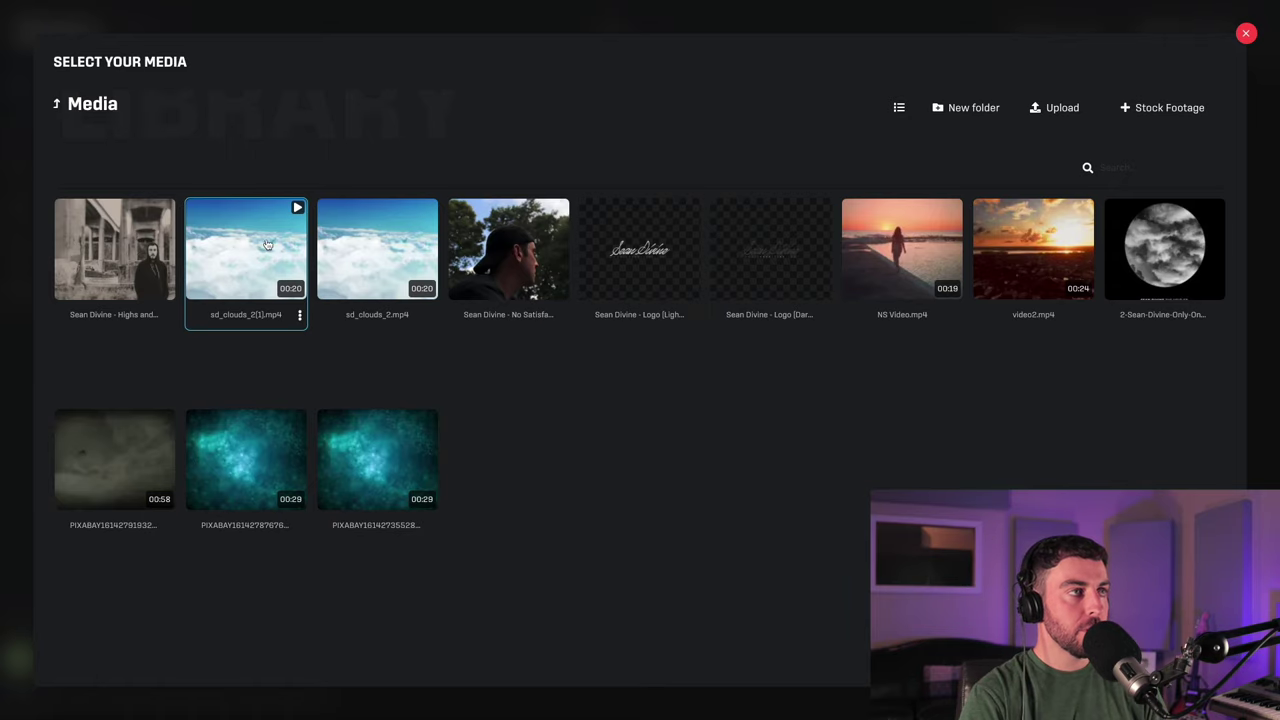
left_click(297, 207)
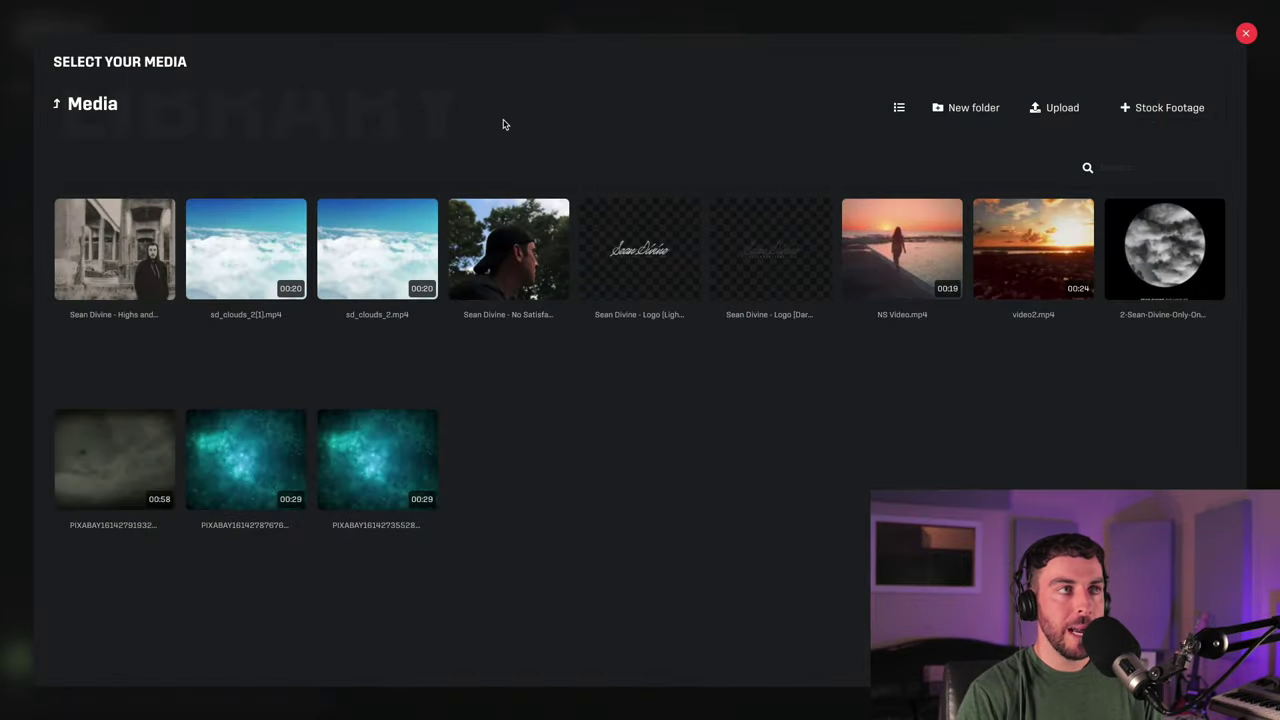
mouse_move(274, 228)
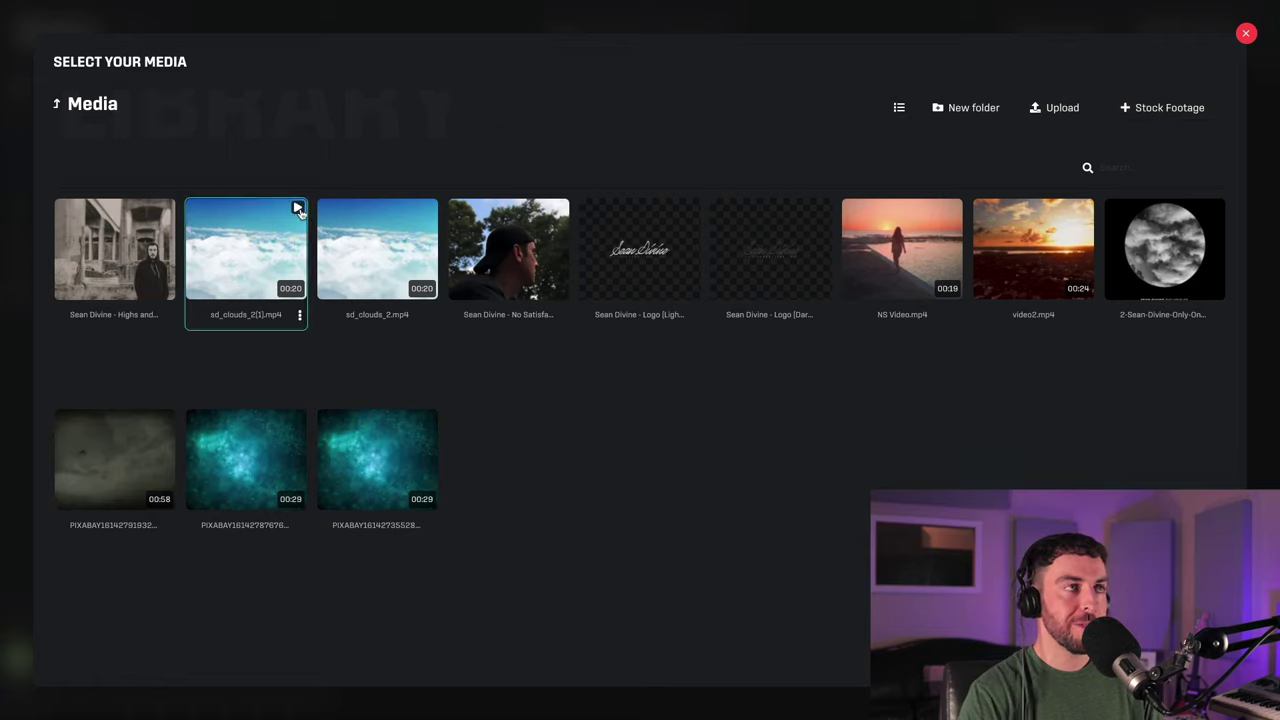
- Search the stock video footage for 'clouds' to use as the Cover Art Background
left_click(1182, 110)
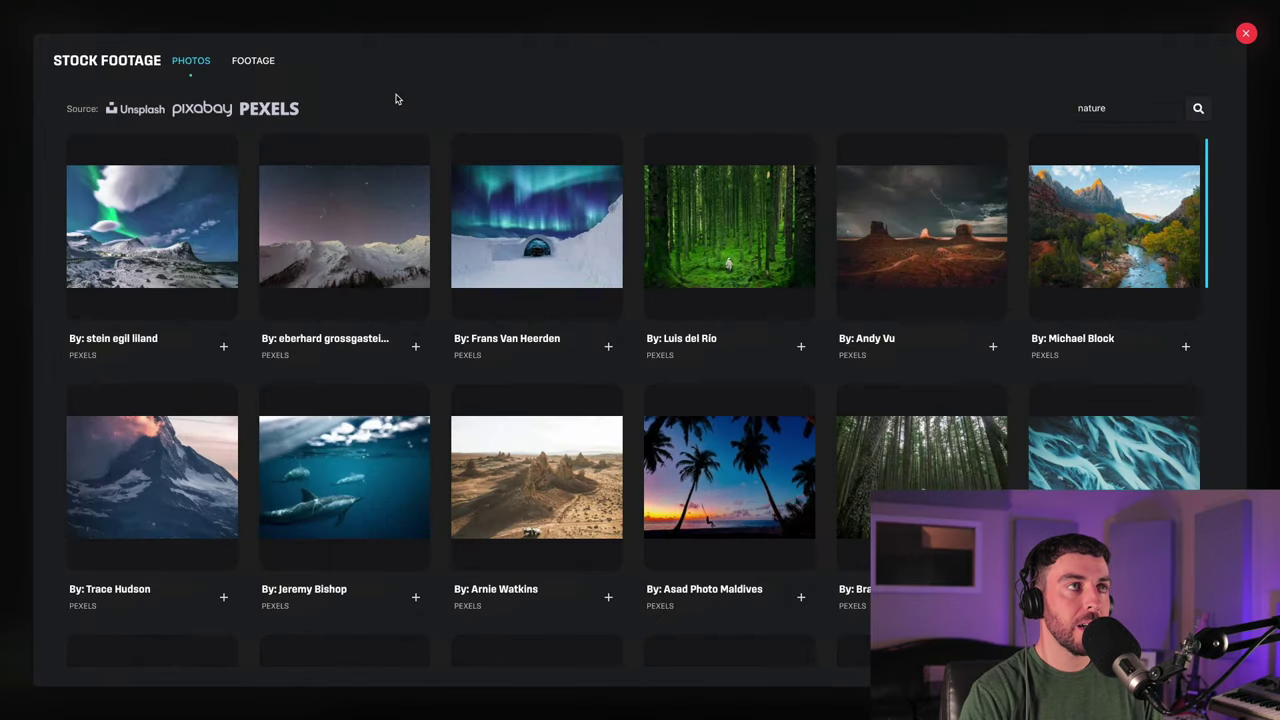
left_click(254, 64)
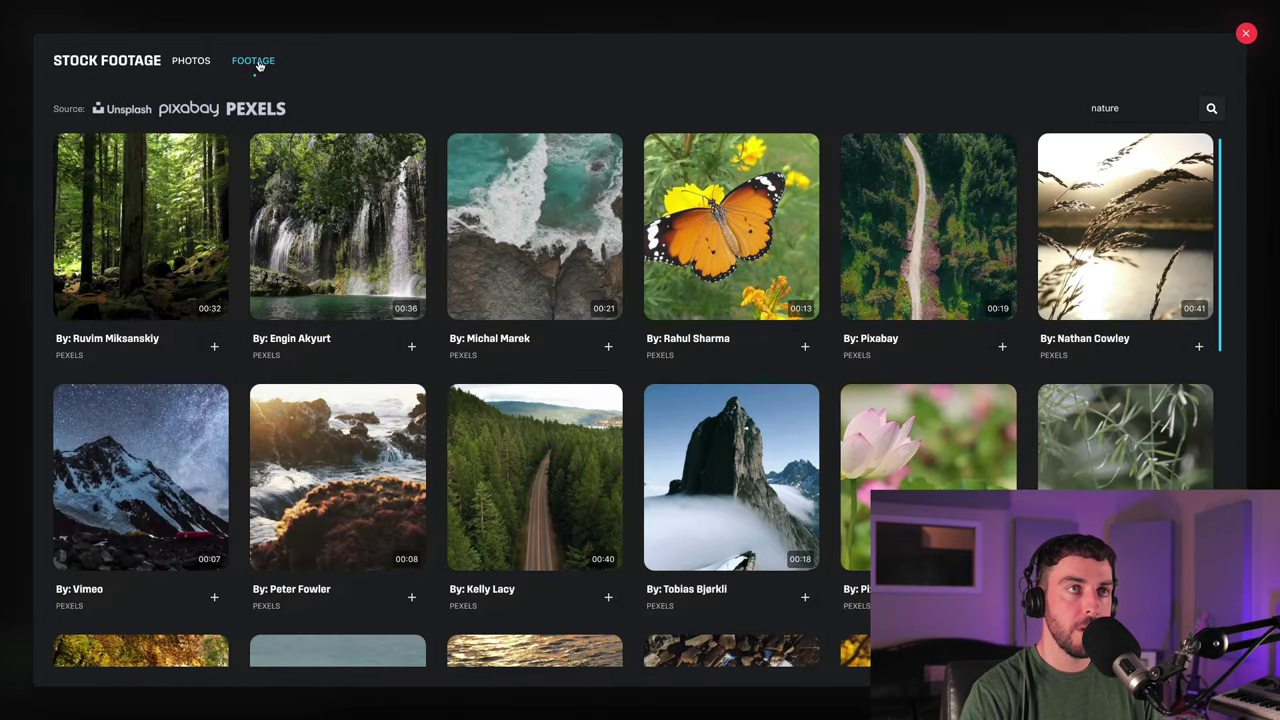
double_click(1104, 107)
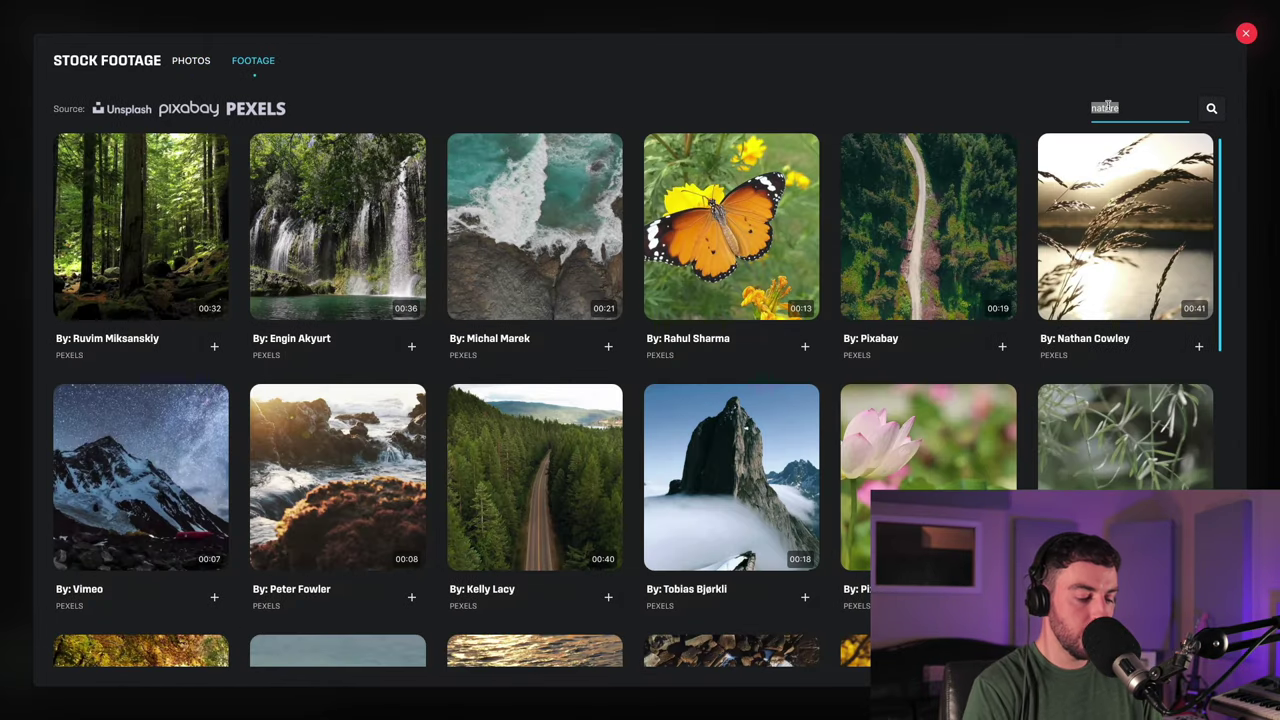
key("Return")
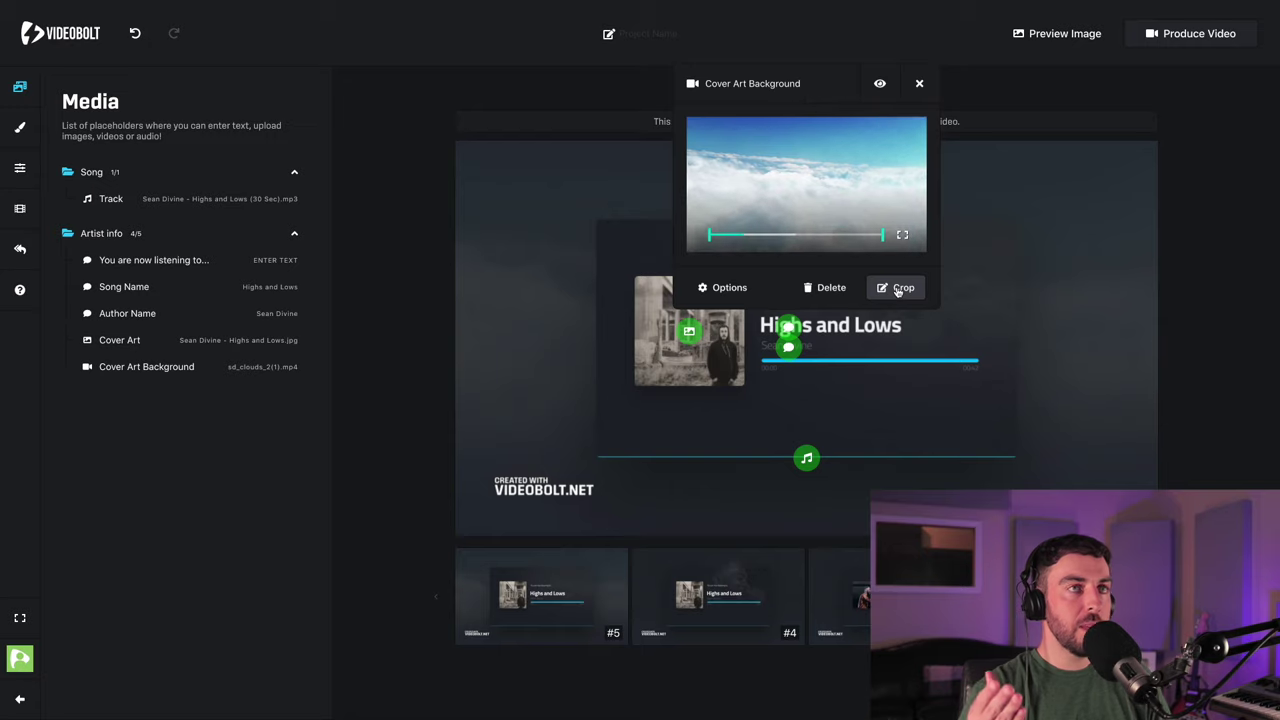
- Check the background clip's Loop playback option and close the background panel
left_click(730, 288)
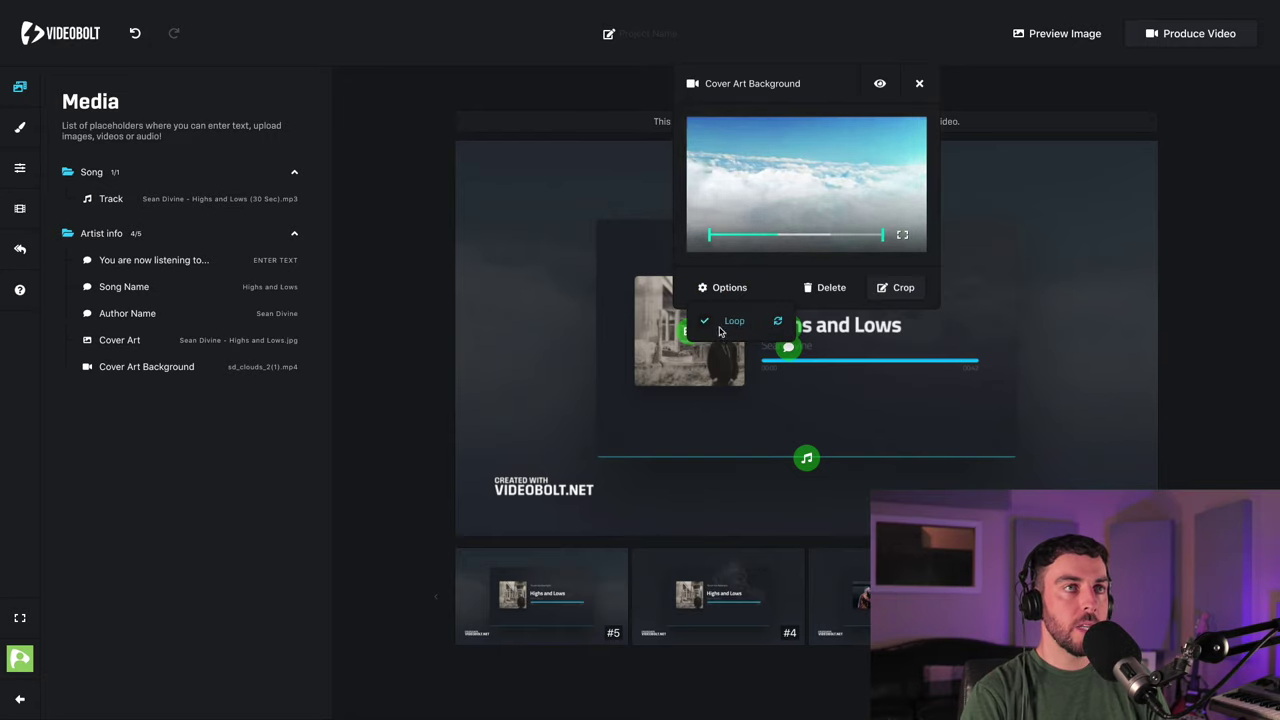
left_click(735, 288)
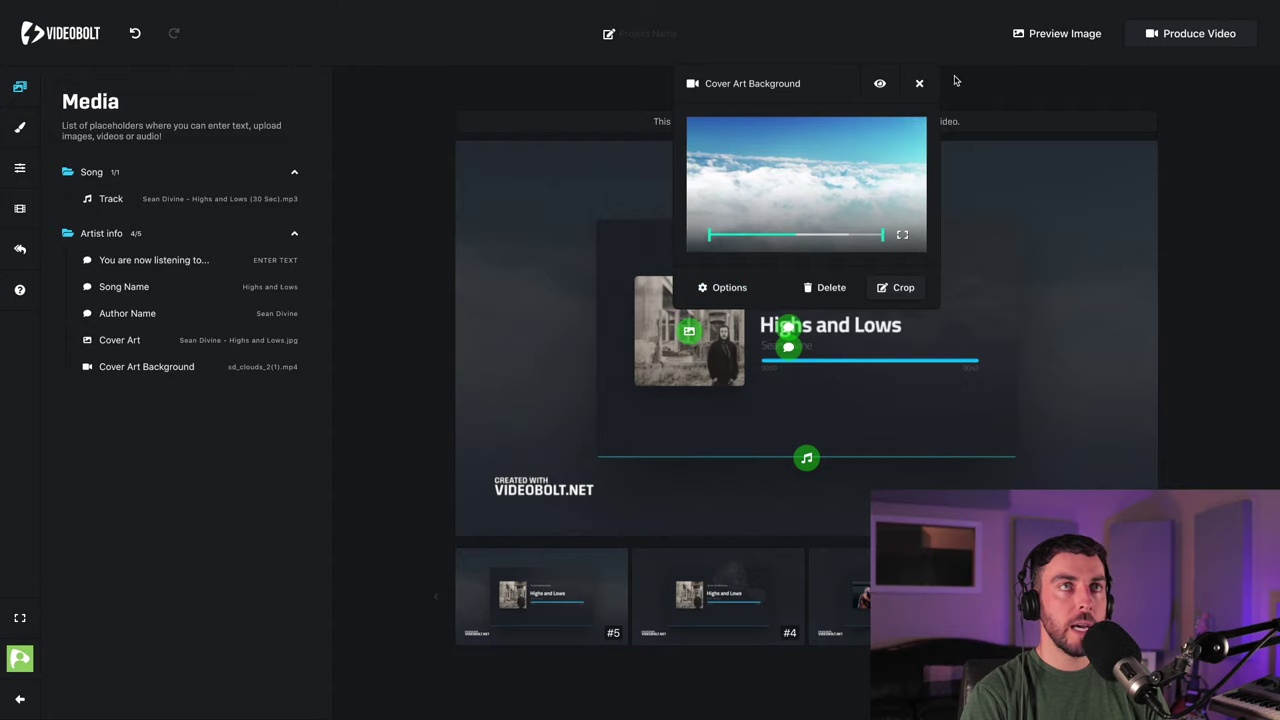
left_click(919, 84)
- Disable the 'You are now listening to...' text placeholder so it is hidden
mouse_move(790, 400)
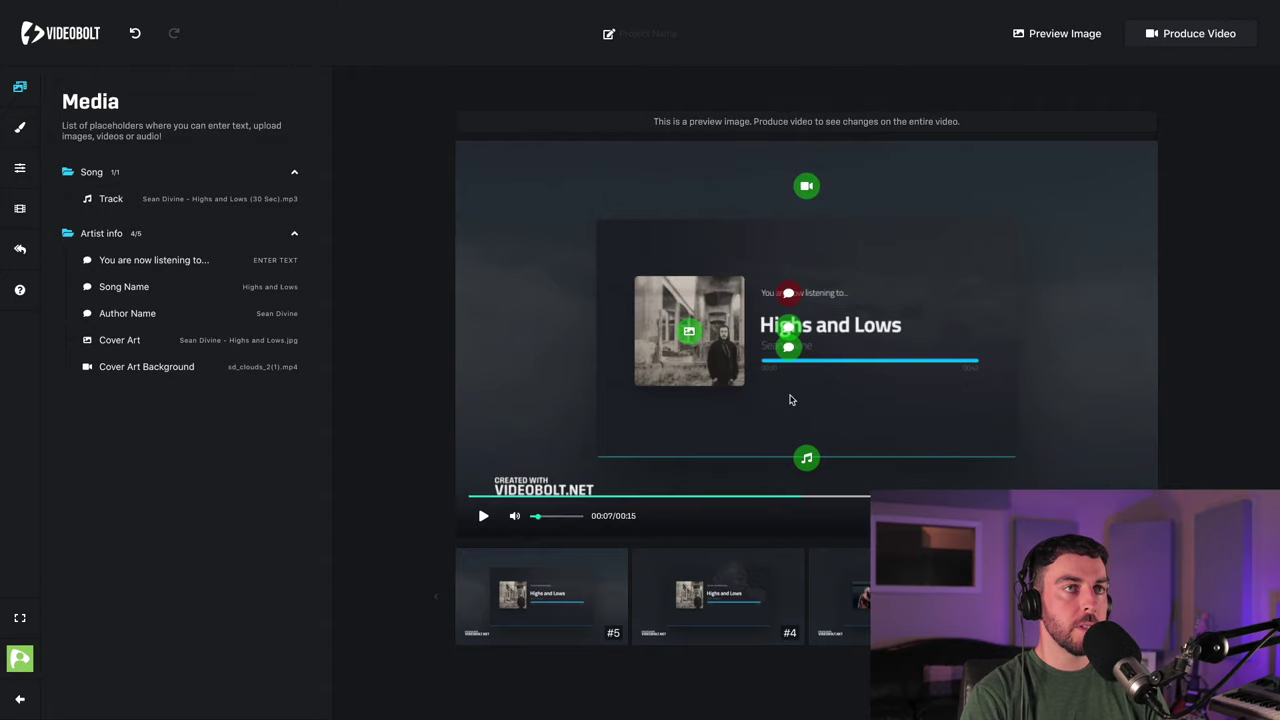
left_click(788, 293)
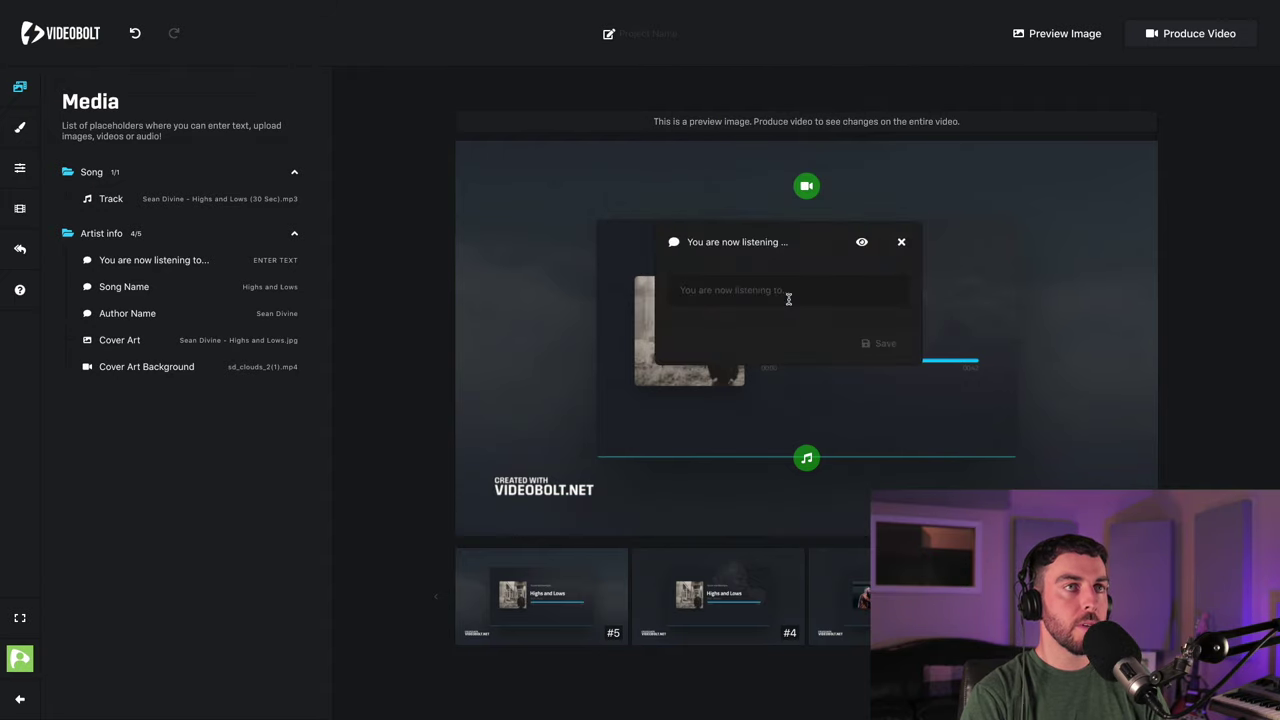
left_click(862, 244)
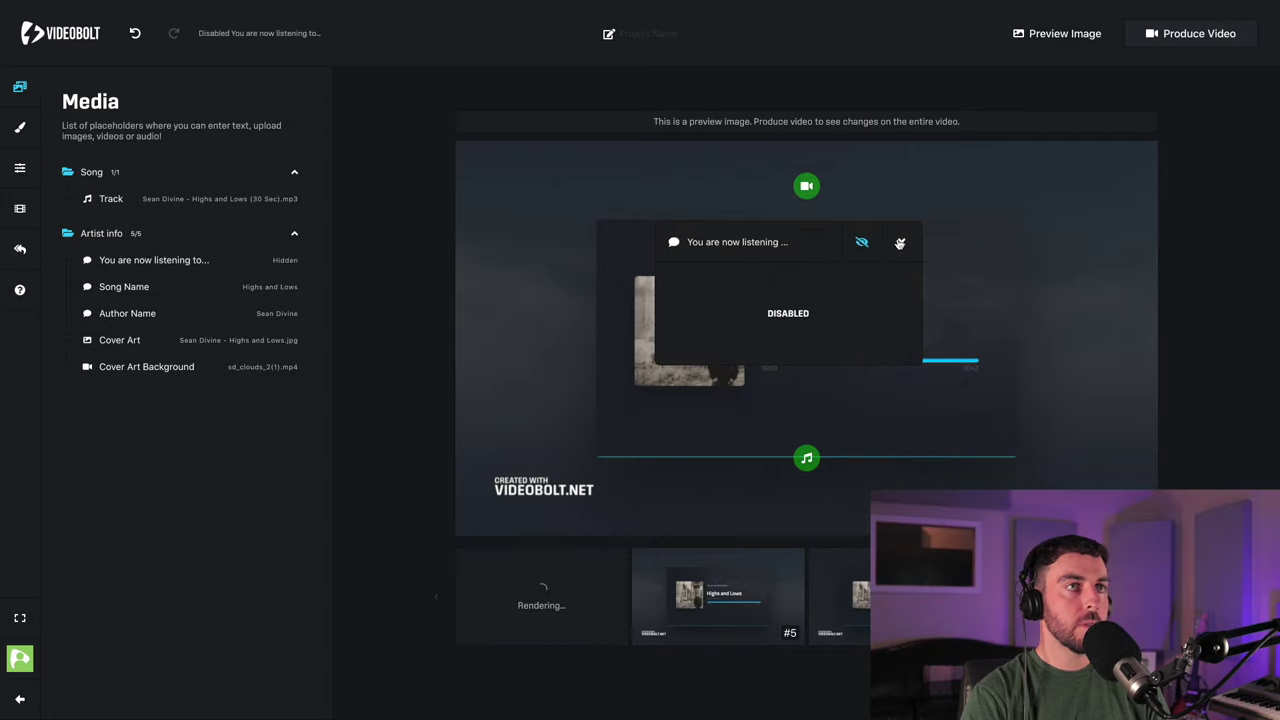
left_click(900, 243)
mouse_move(800, 295)
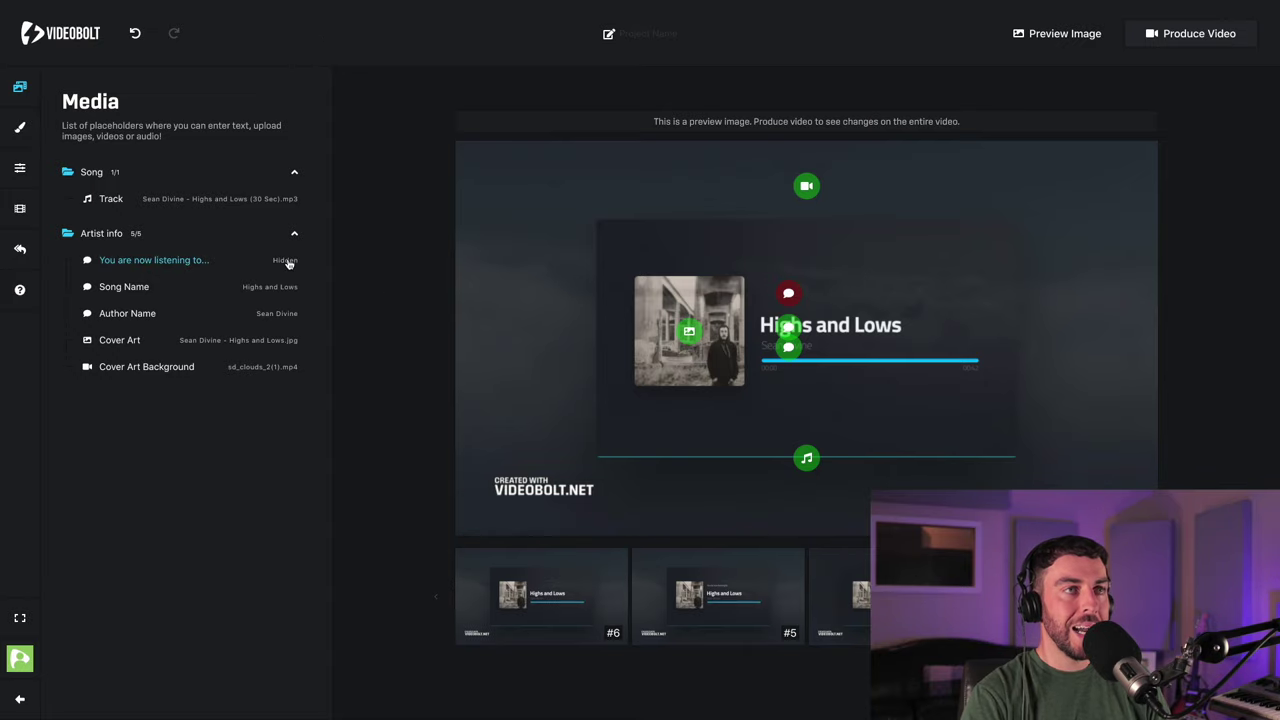
mouse_move(566, 238)
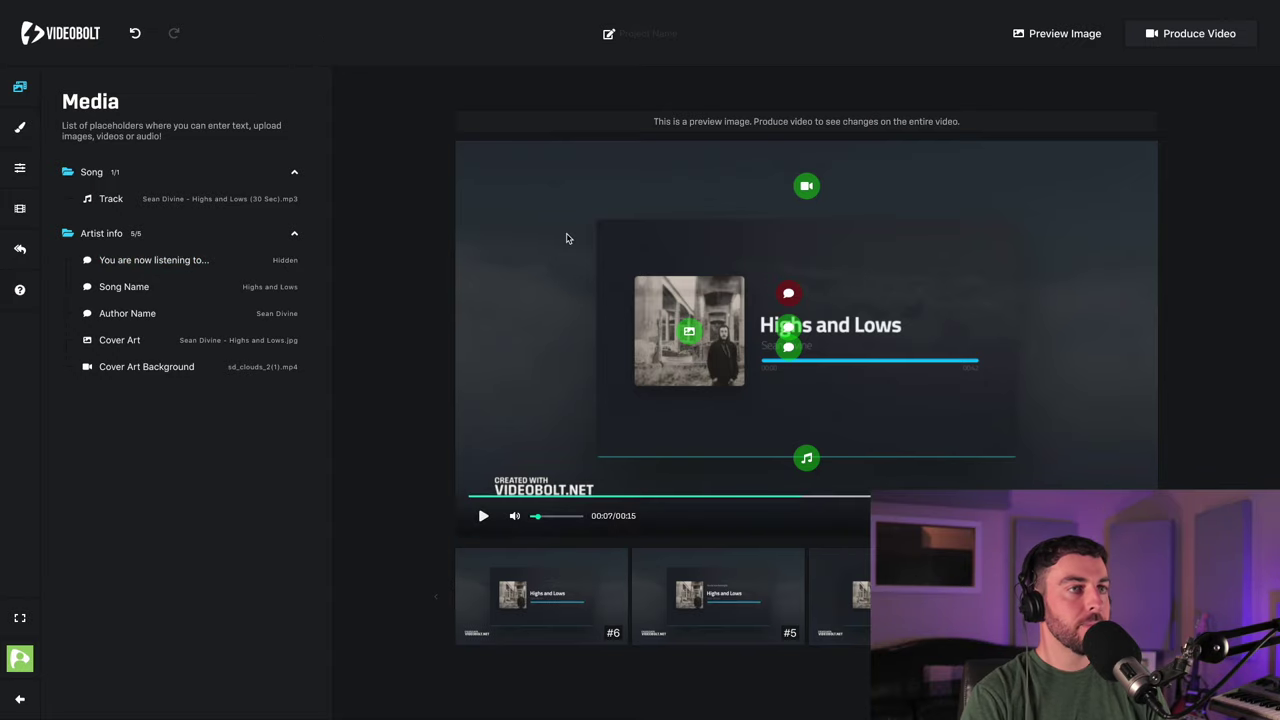
- Apply the white Original theme and bring up the Customize colour settings
left_click(18, 128)
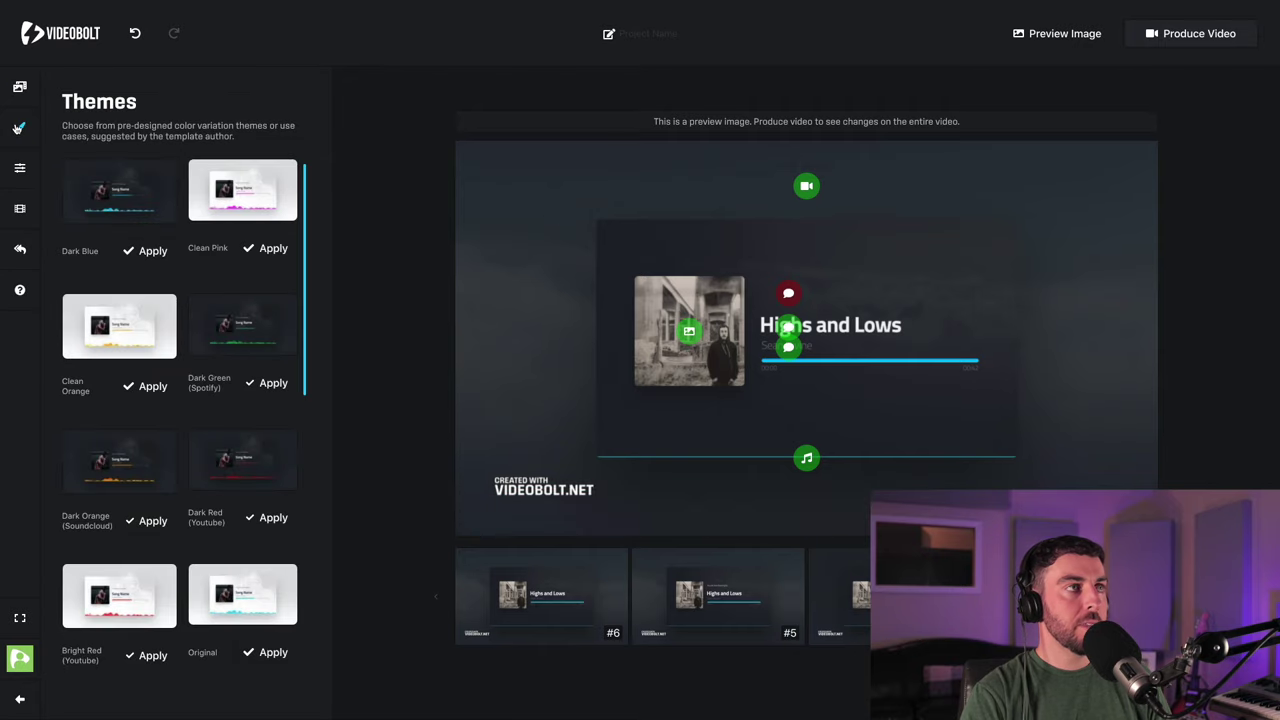
scroll(178, 283, "down", 4)
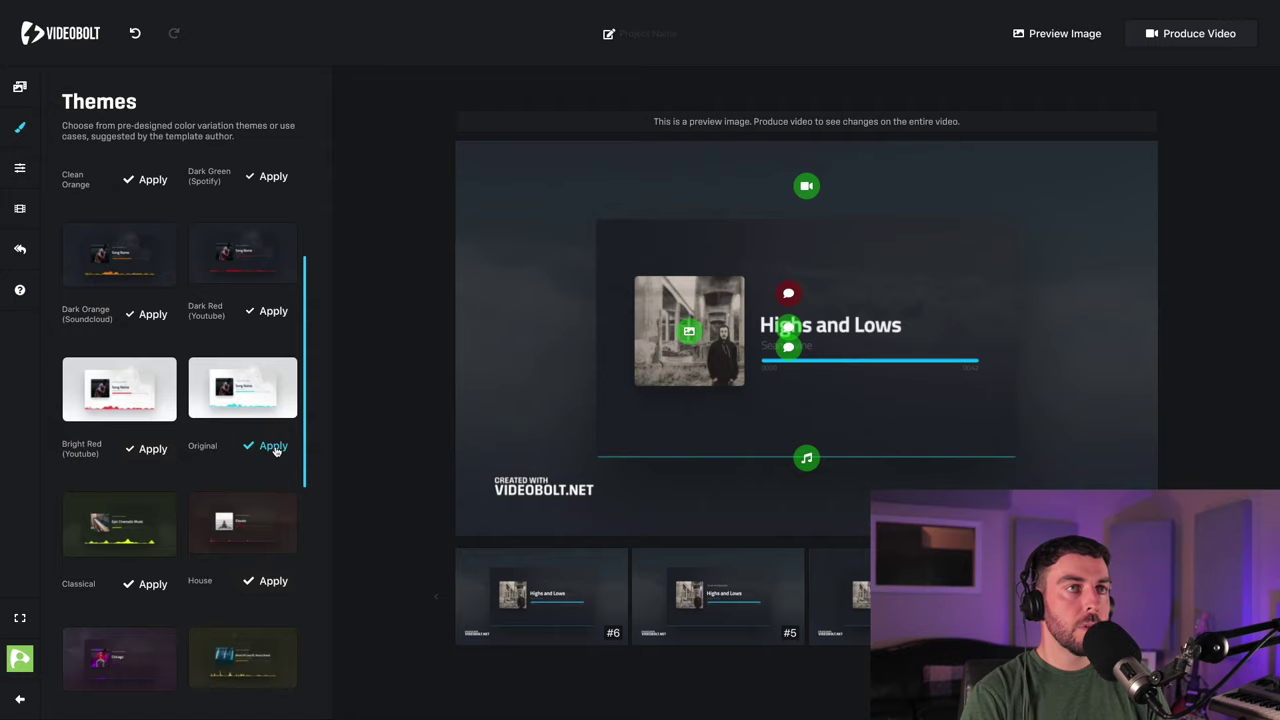
left_click(273, 447)
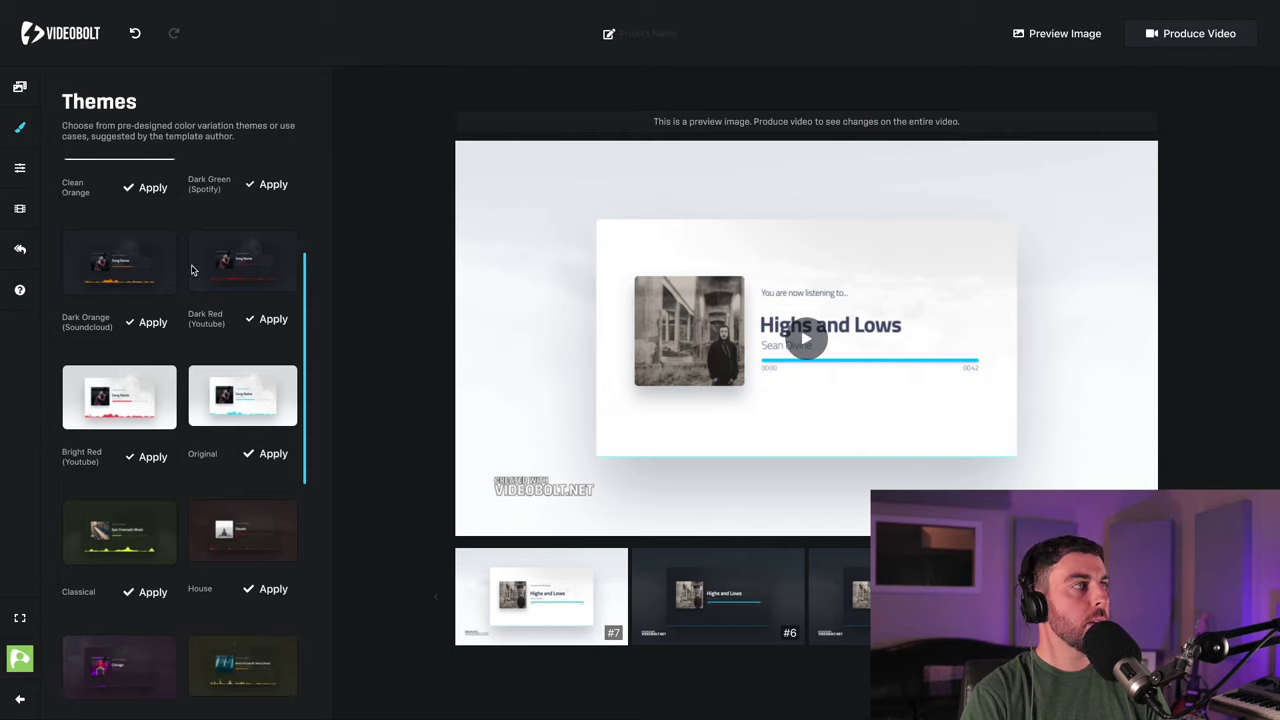
left_click(20, 170)
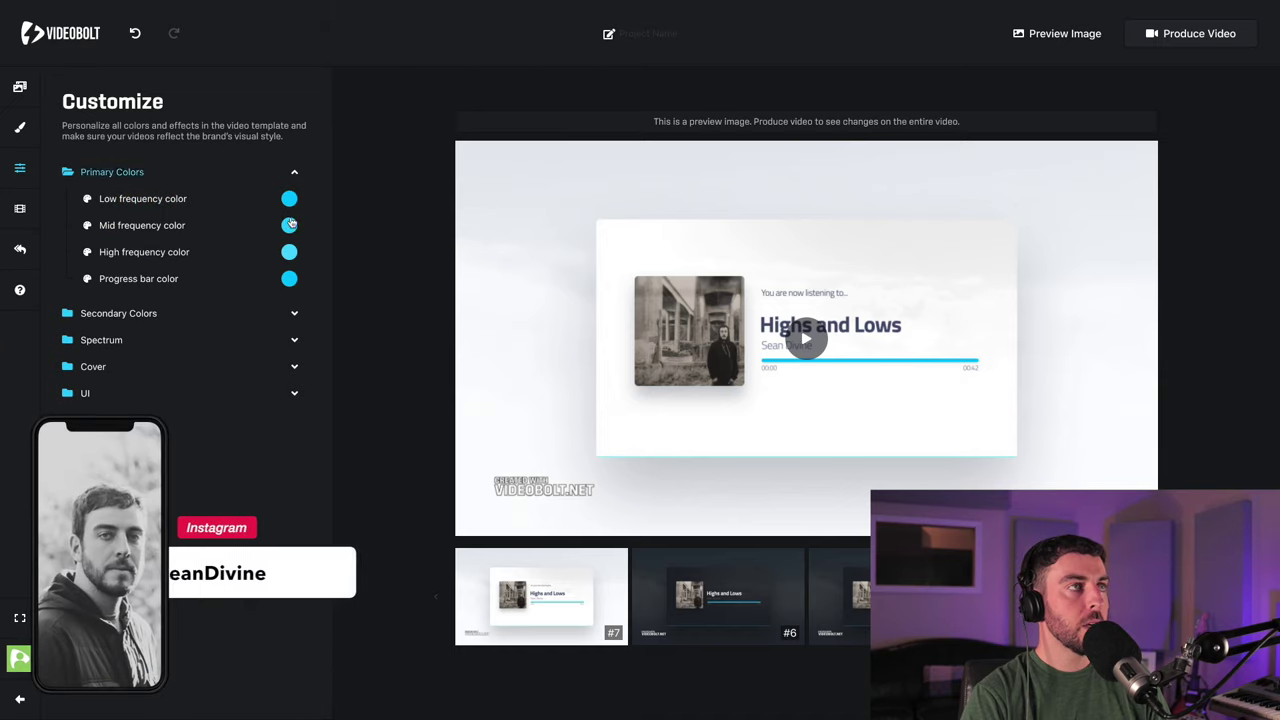
- Expand the Secondary Colors, Spectrum and Cover settings, and raise Cover background and detail opacity to 100%
left_click(295, 313)
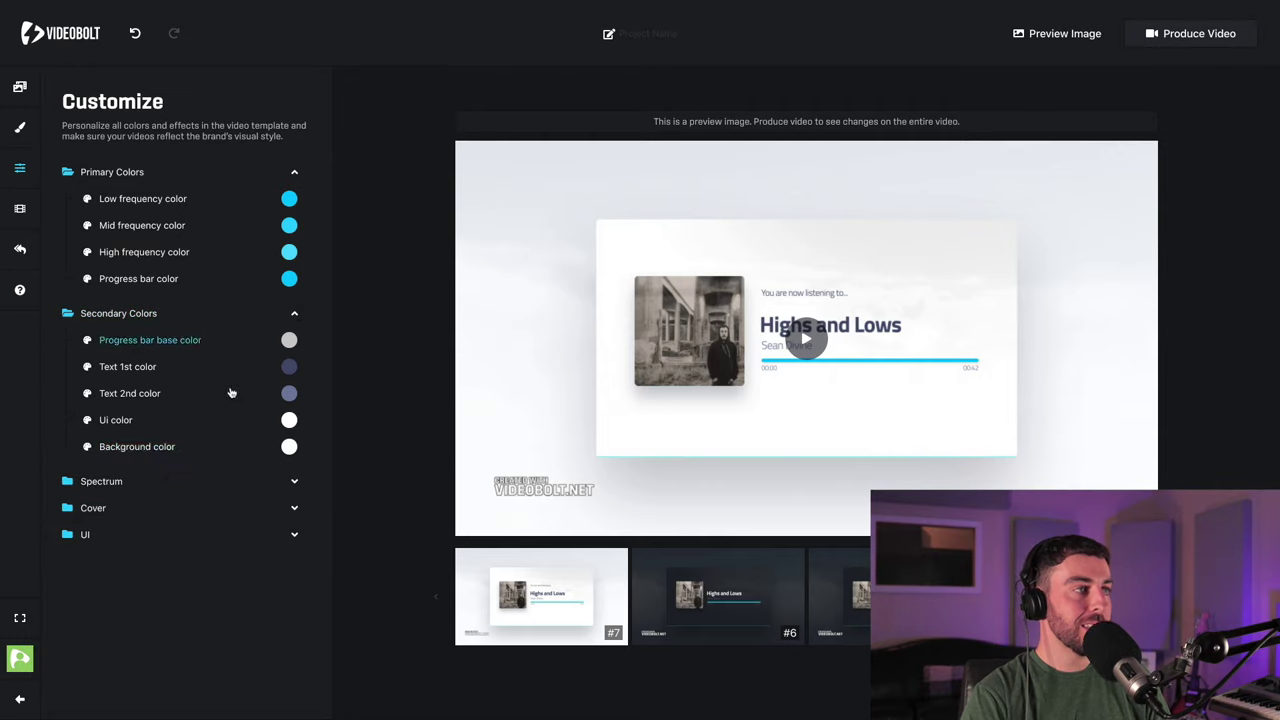
left_click(295, 482)
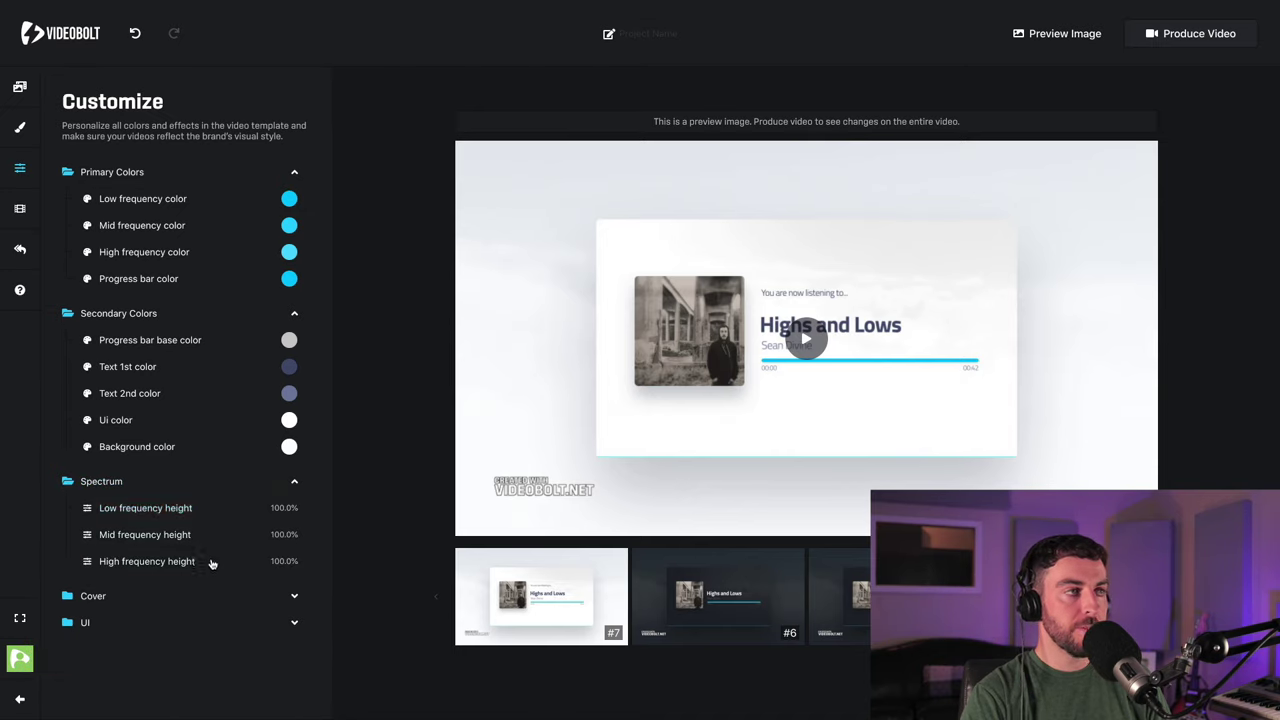
left_click(210, 595)
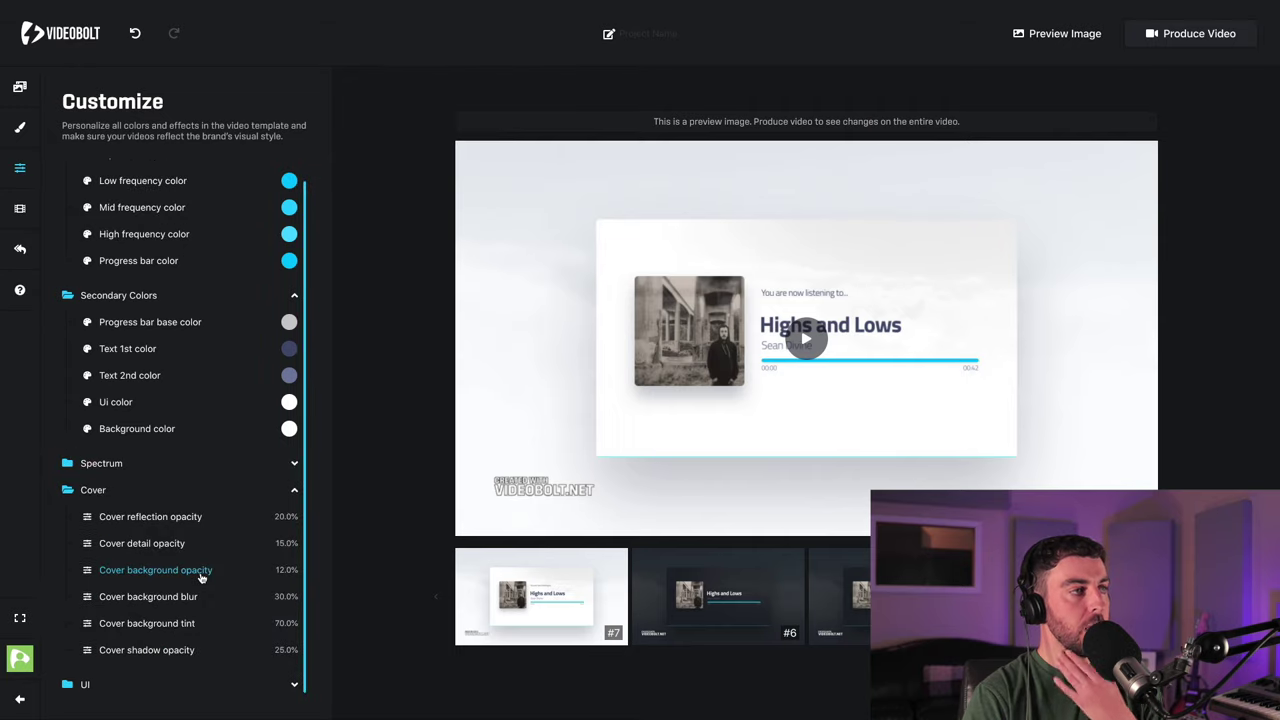
left_click(279, 572)
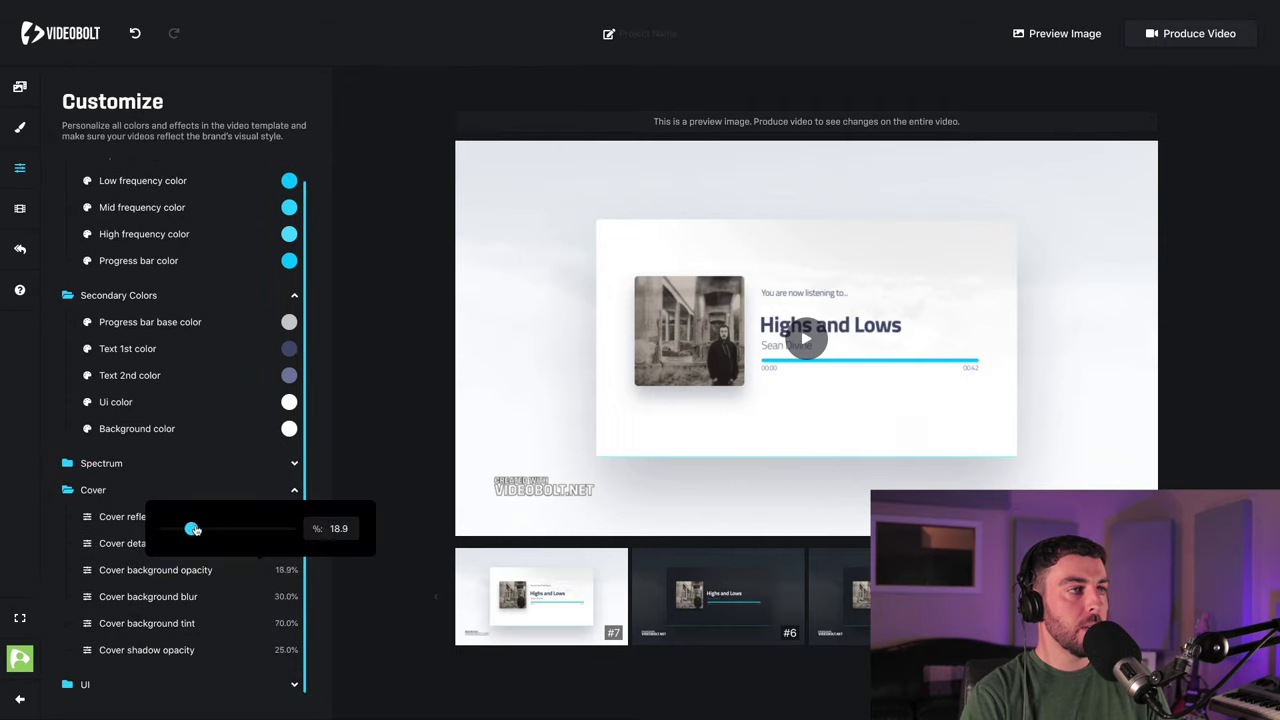
left_click_drag(193, 529, 290, 529)
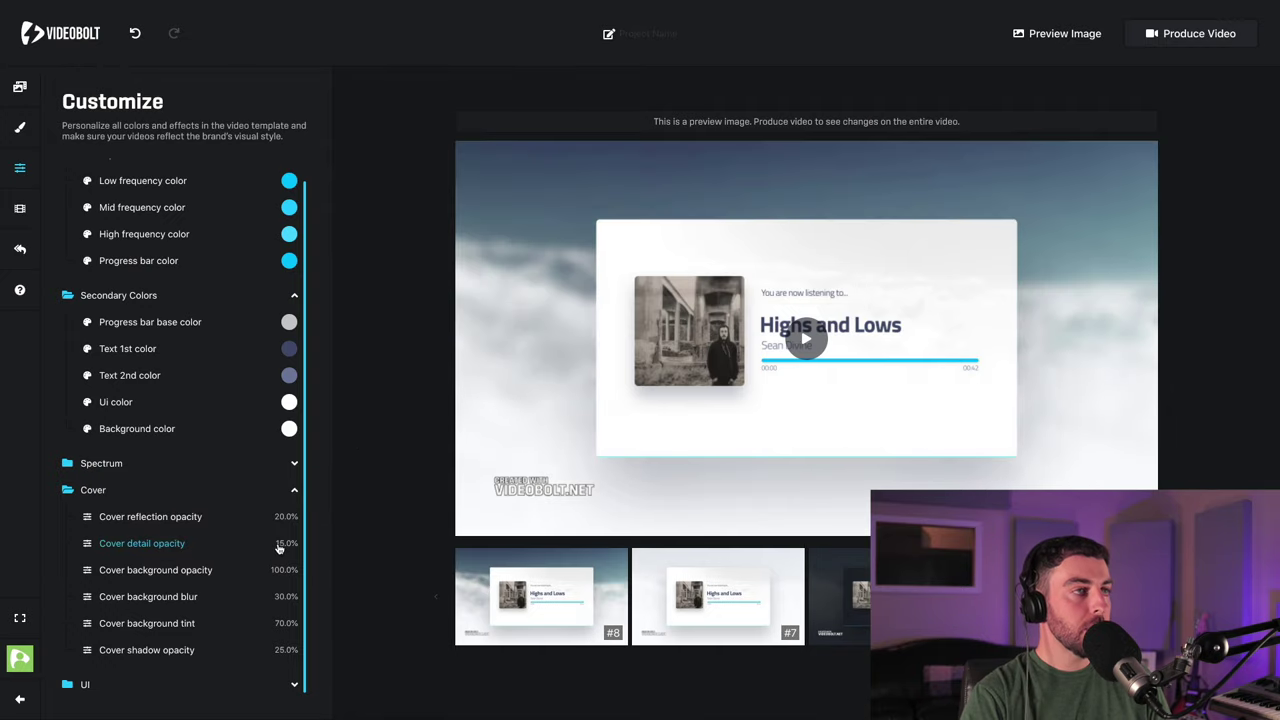
left_click(279, 547)
left_click_drag(186, 502, 289, 502)
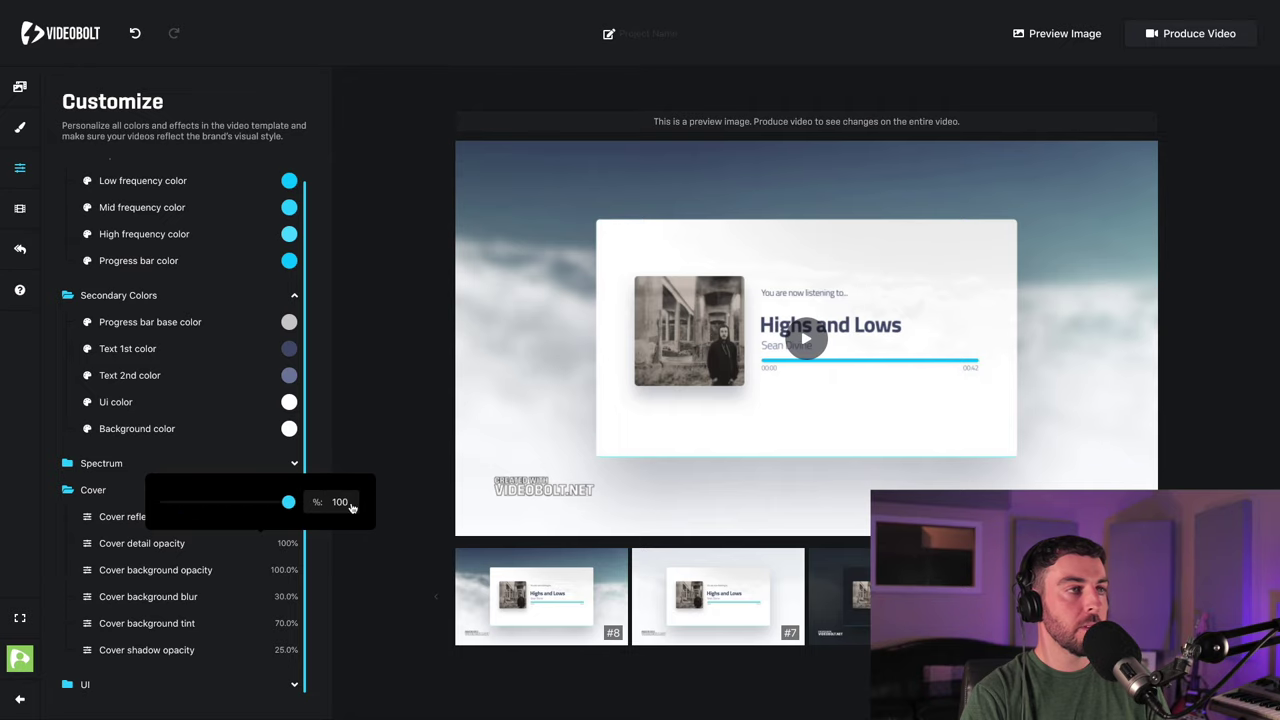
- Remove the Cover background blur and lower its tint to 39.7%
left_click(279, 597)
left_click_drag(205, 556, 165, 556)
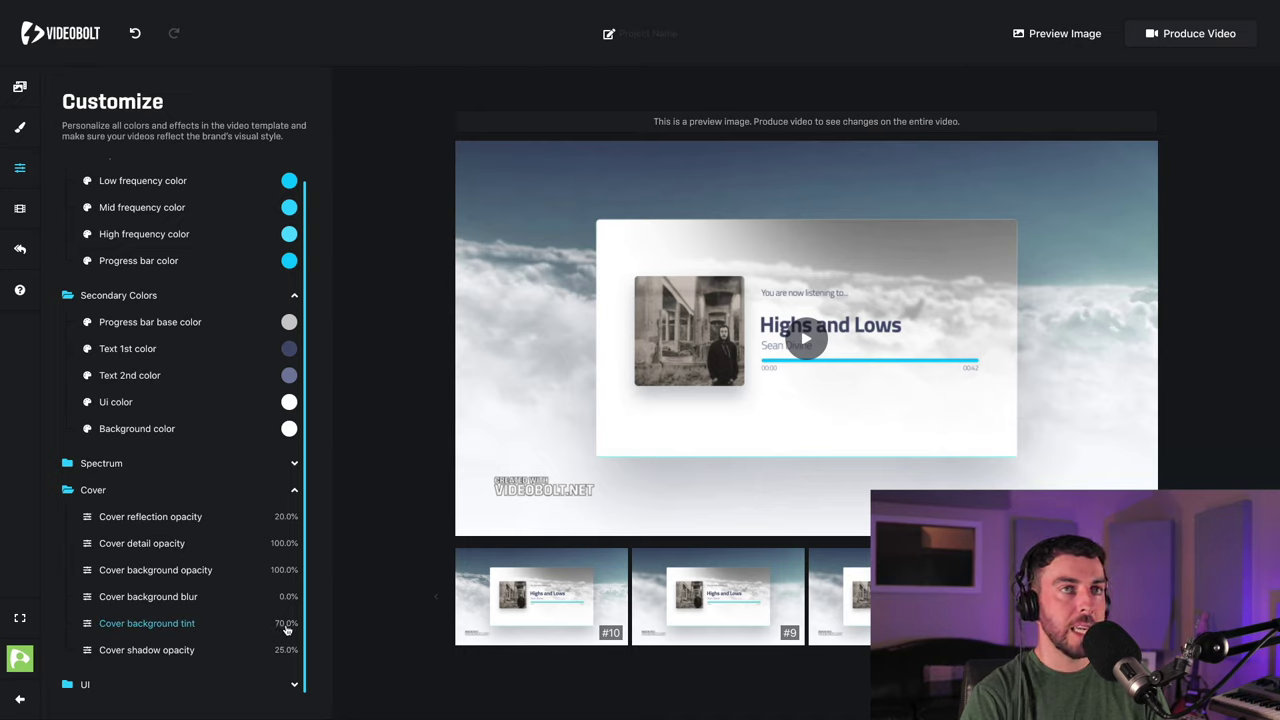
left_click(286, 627)
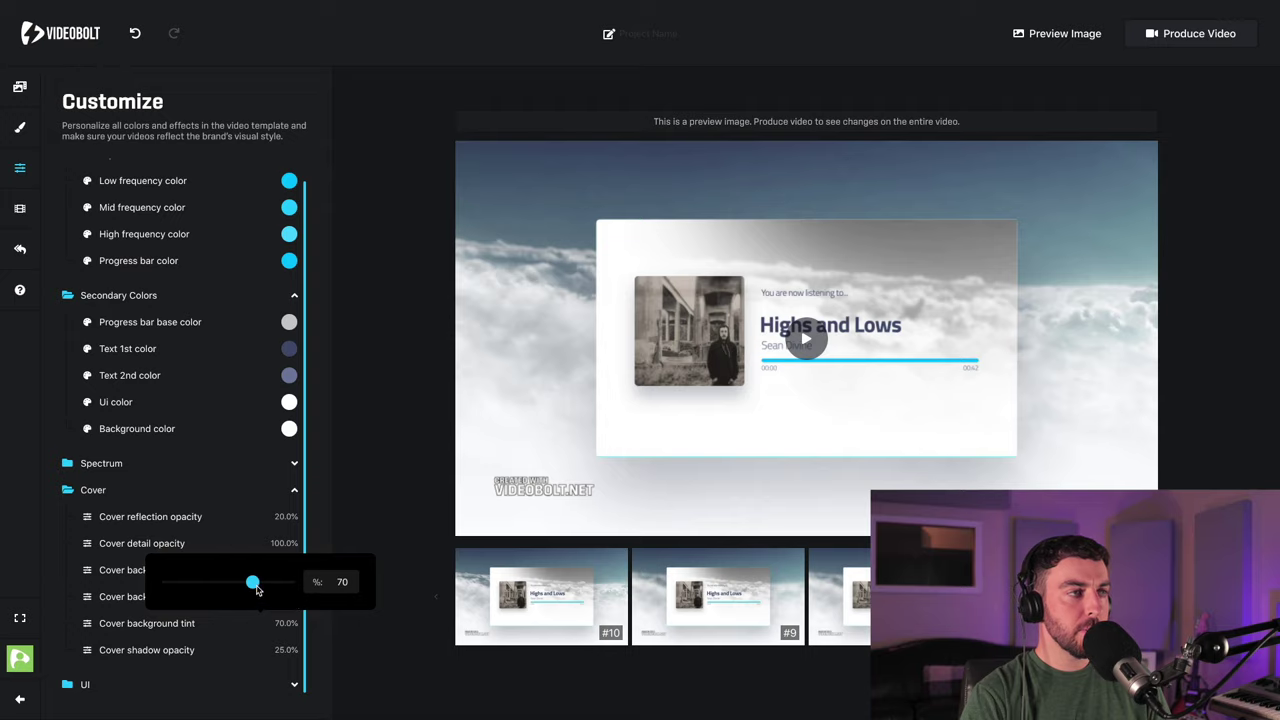
left_click_drag(250, 585, 227, 585)
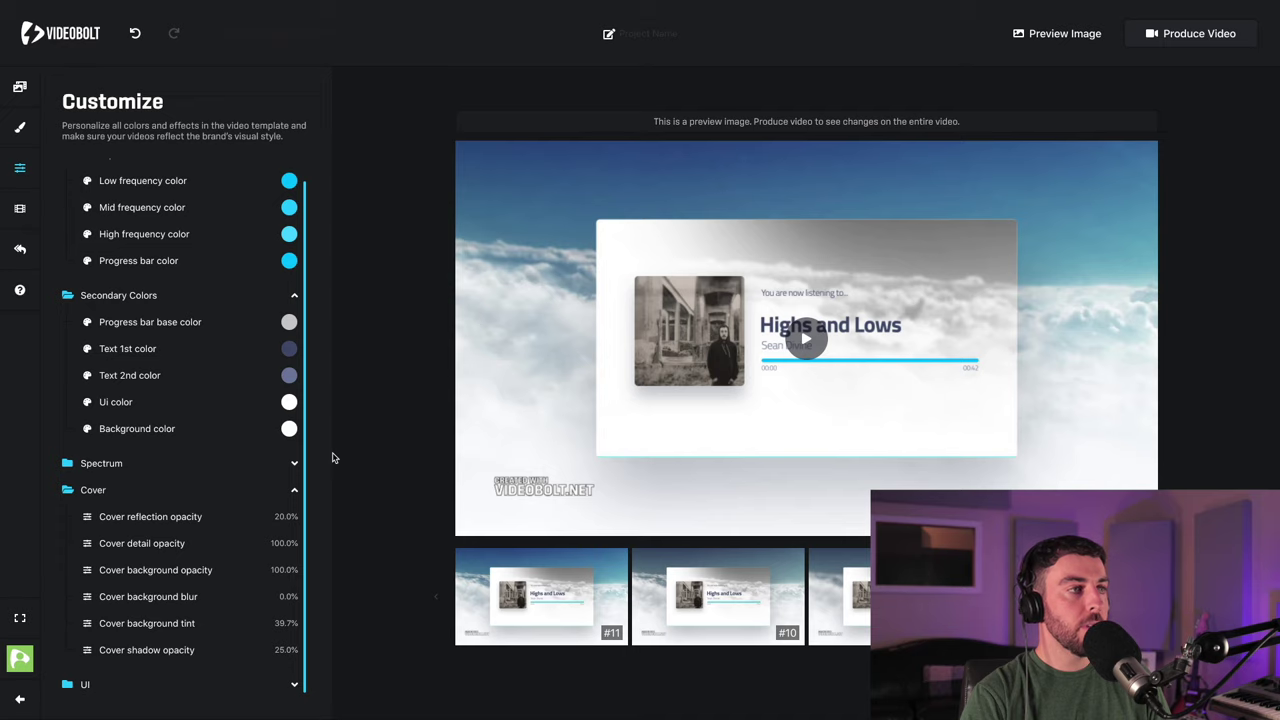
scroll(226, 486, "up", 1)
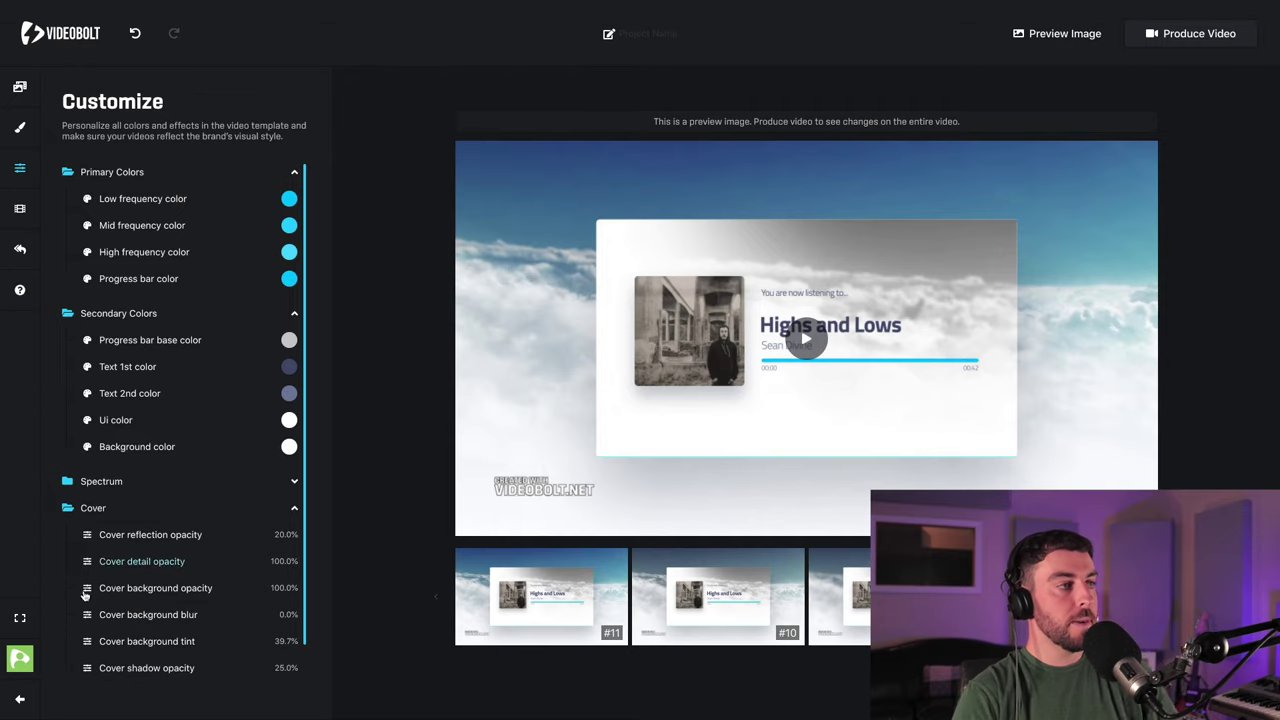
- Exit the editor and resume editing the newest Album Cover Viz draft from Drafts
left_click(18, 703)
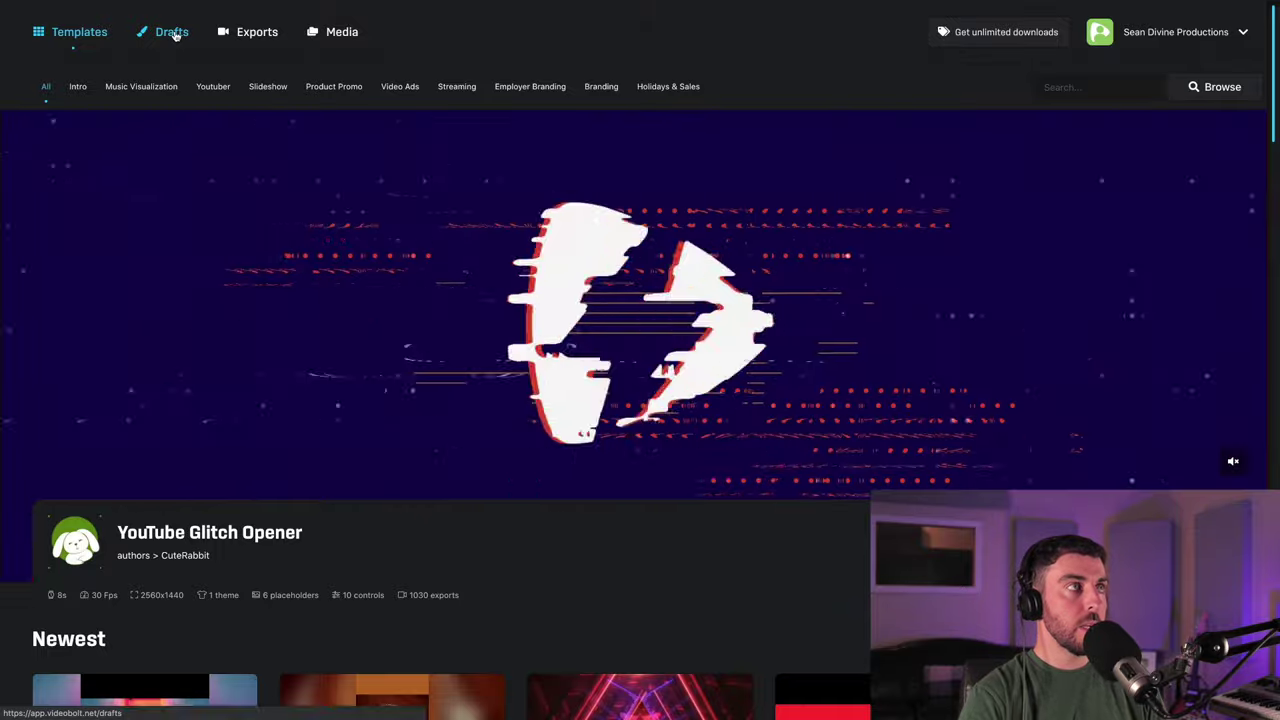
left_click(172, 33)
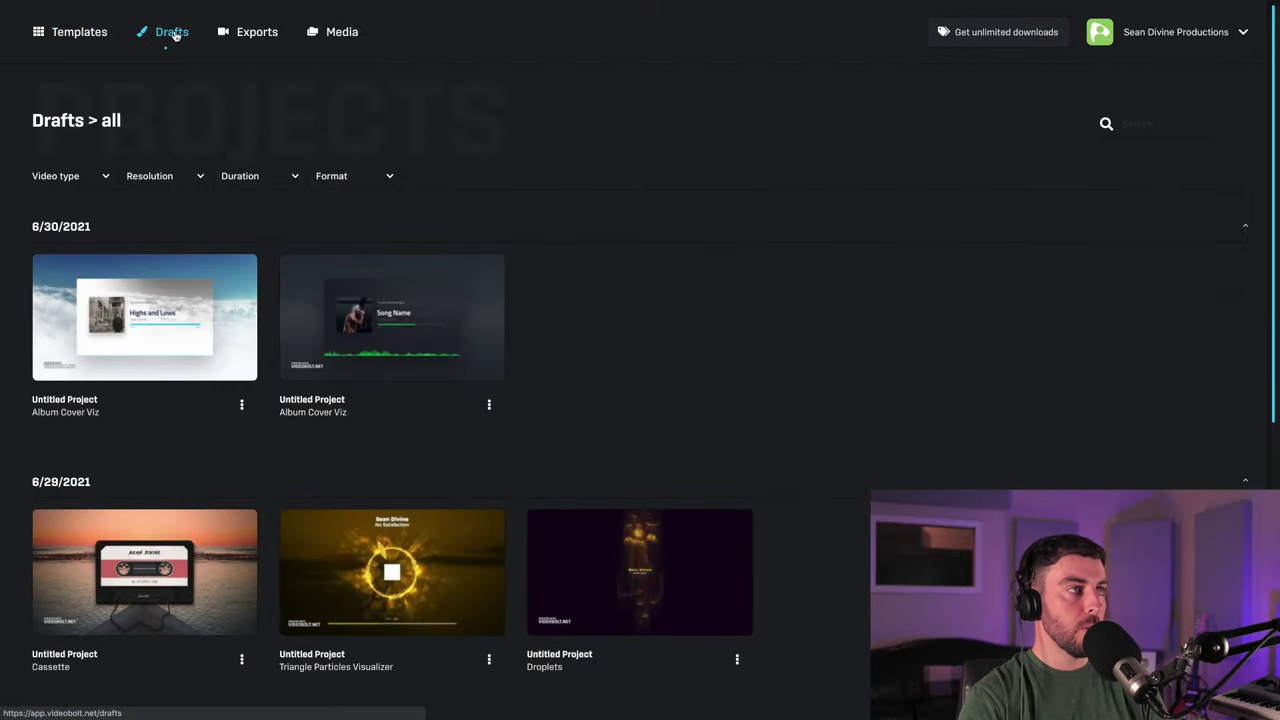
left_click(241, 405)
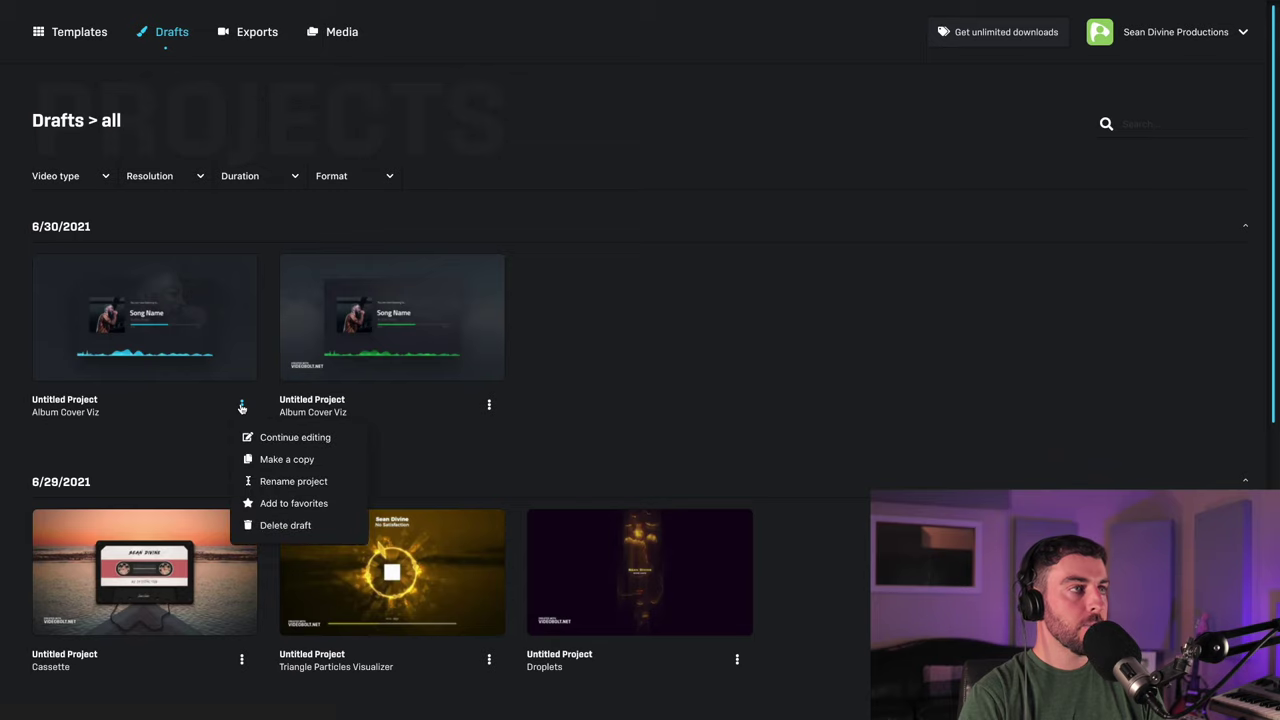
left_click(268, 435)
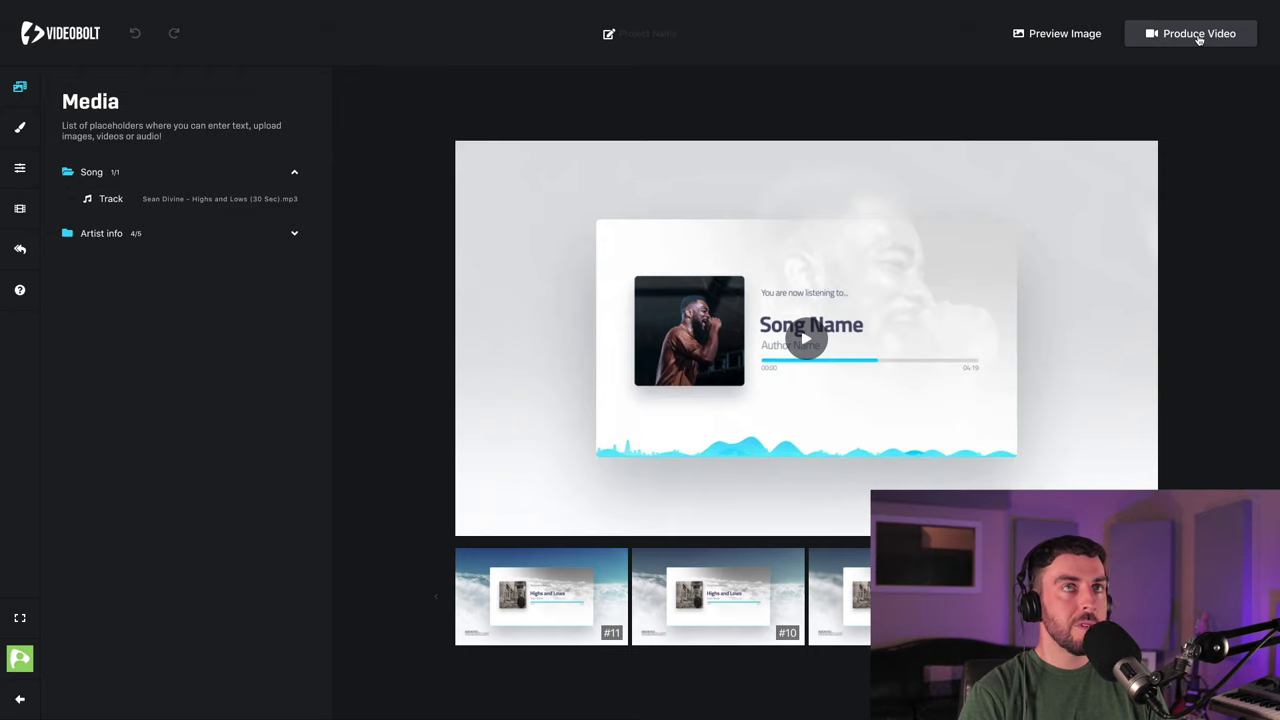
- Move the preview range later in the song, listen to it, and render the 540p watermarked preview
left_click(1199, 37)
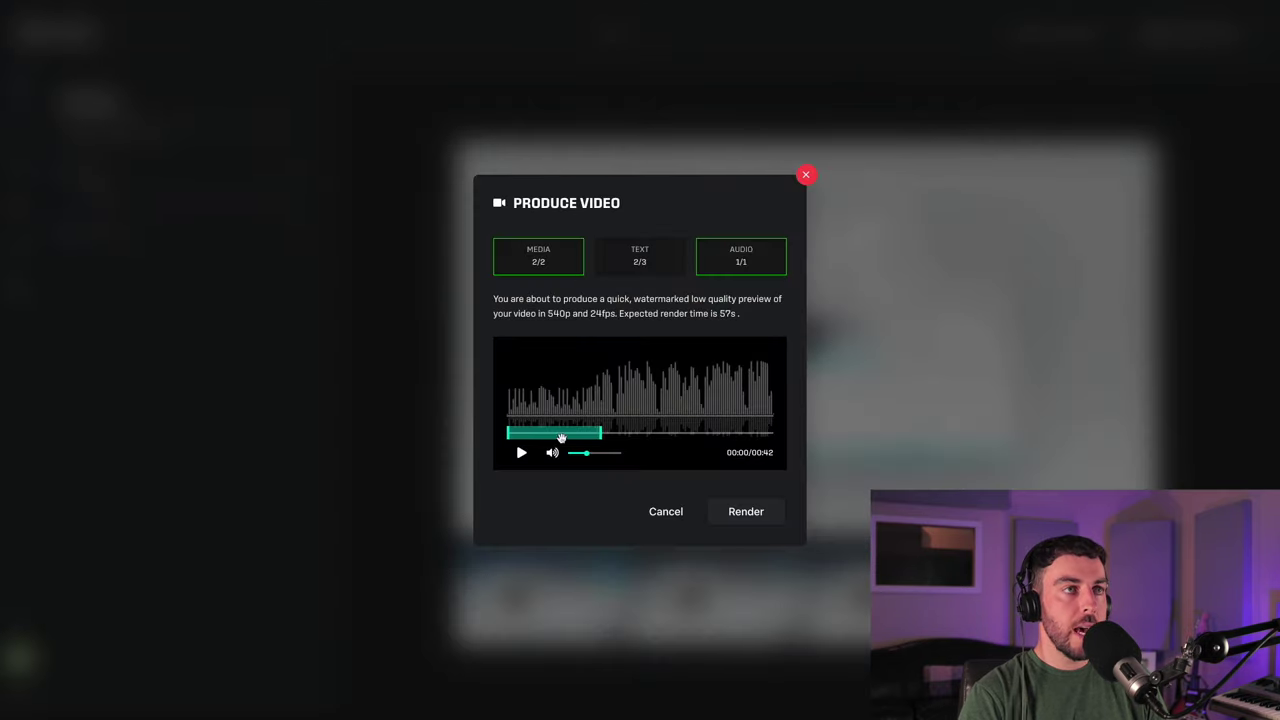
left_click_drag(561, 438, 648, 427)
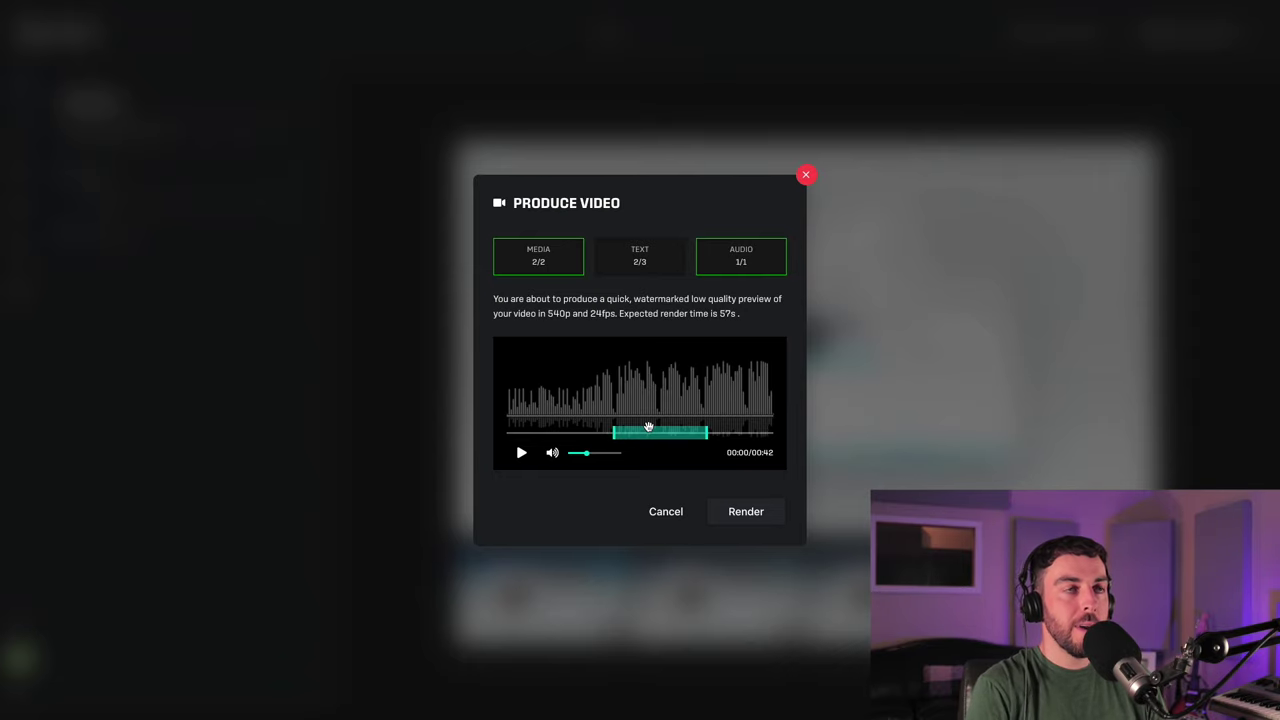
left_click(521, 452)
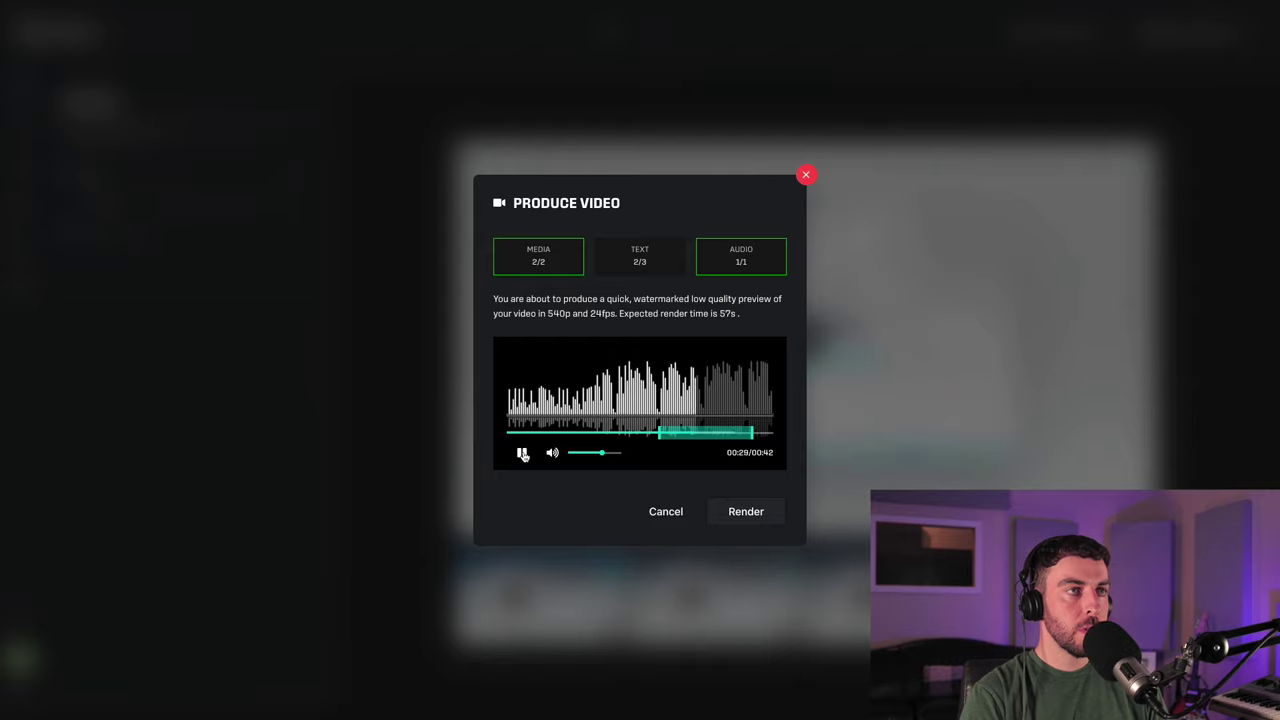
left_click(746, 511)
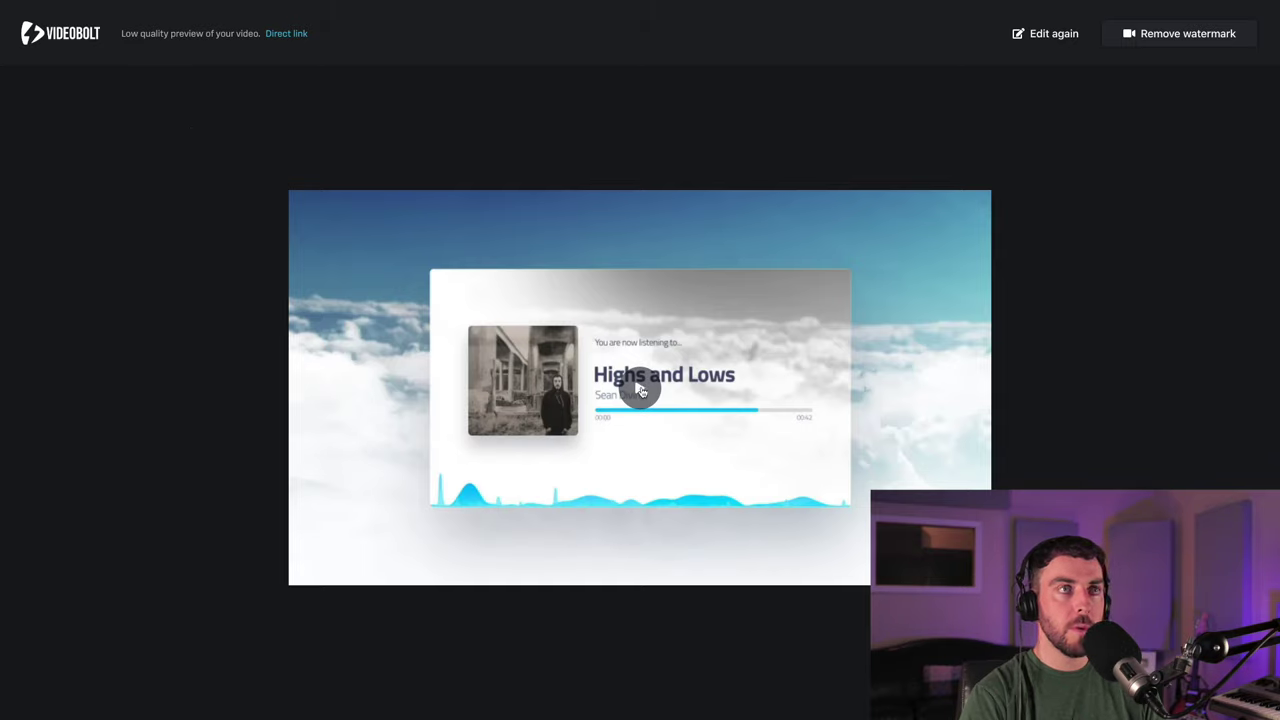
- Play the watermarked Highs and Lows preview, then request the watermark-free 1920x1080 render
left_click(640, 390)
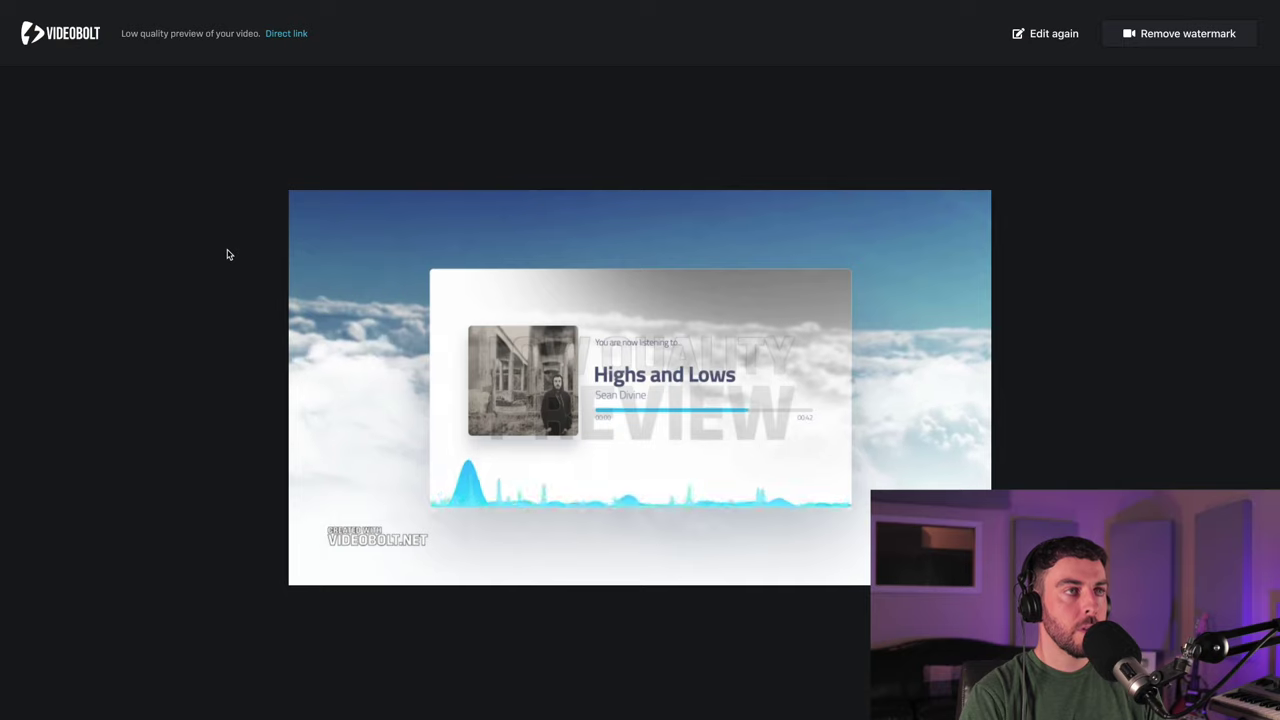
mouse_move(423, 337)
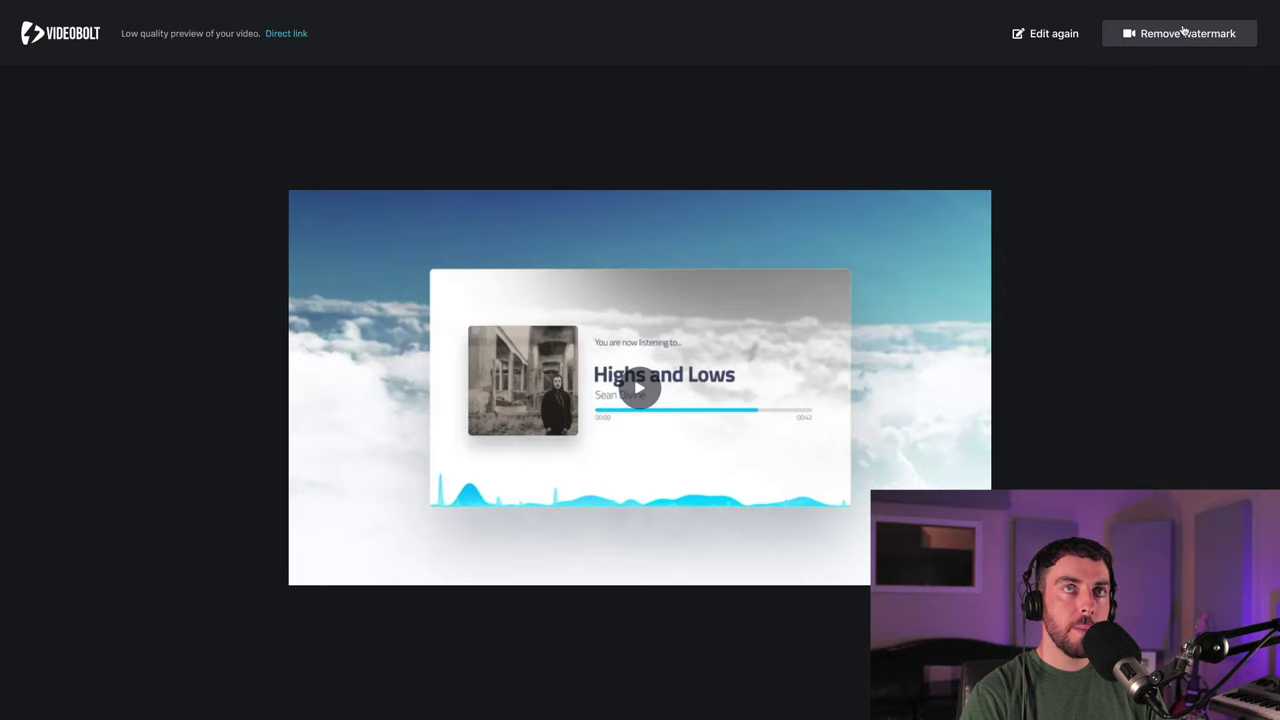
left_click(1185, 33)
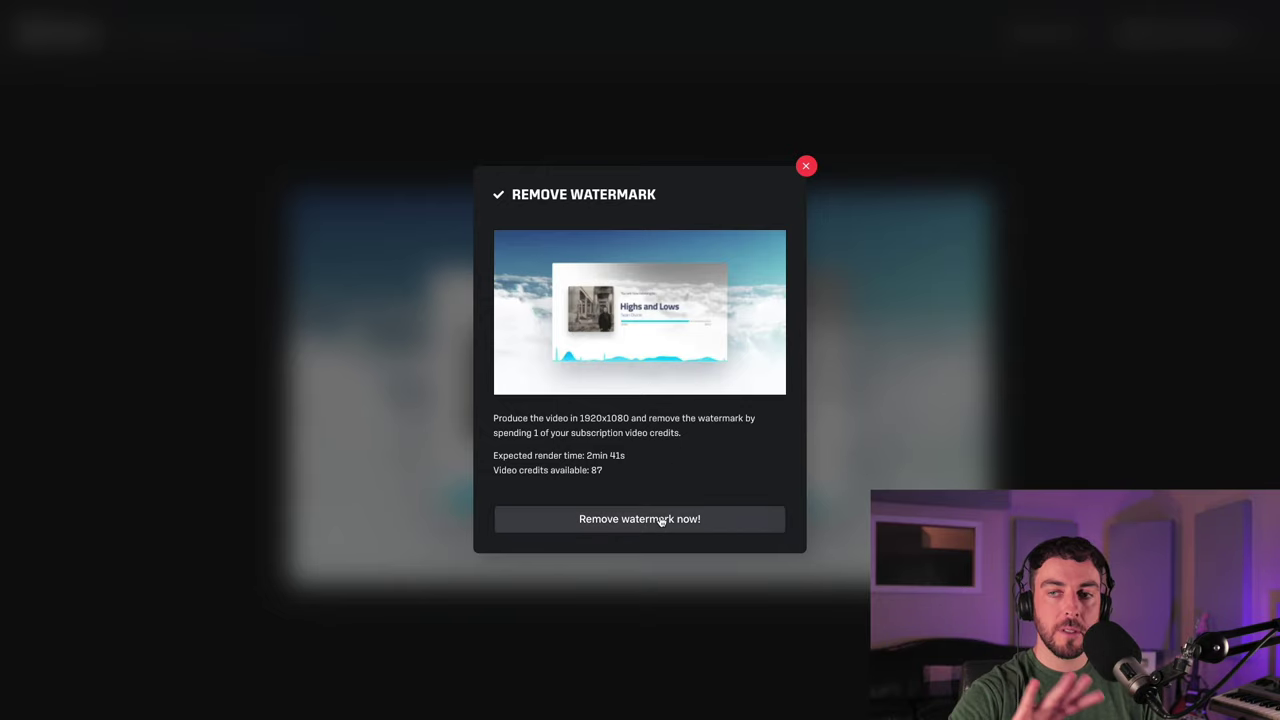
- Spend one credit to render the 1920x1080 video, download it as a zip, and open it
left_click(661, 521)
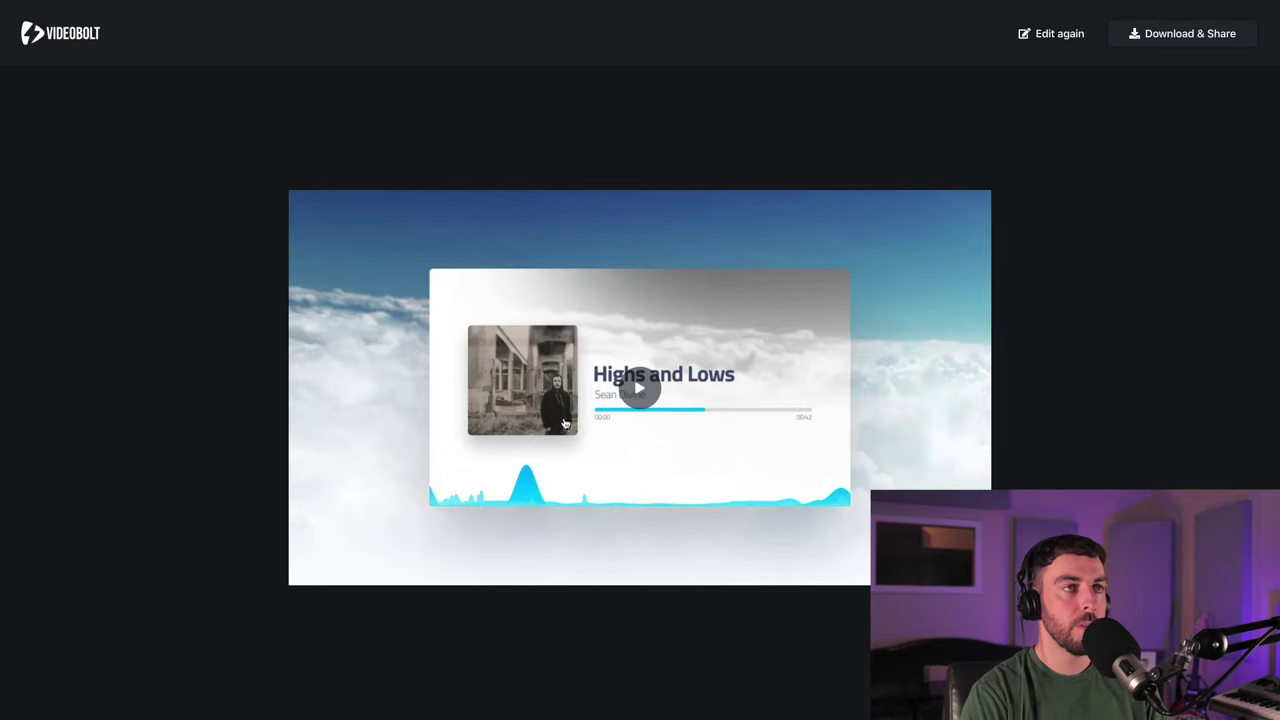
left_click(1170, 38)
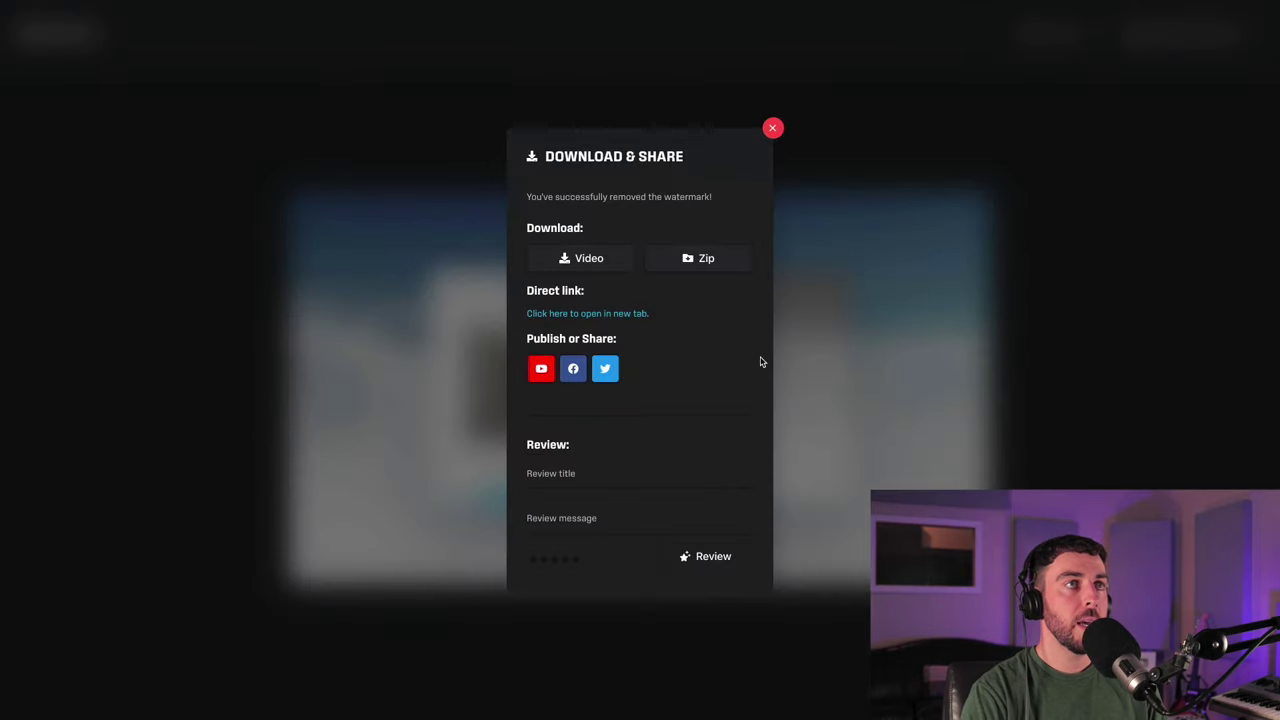
left_click(718, 262)
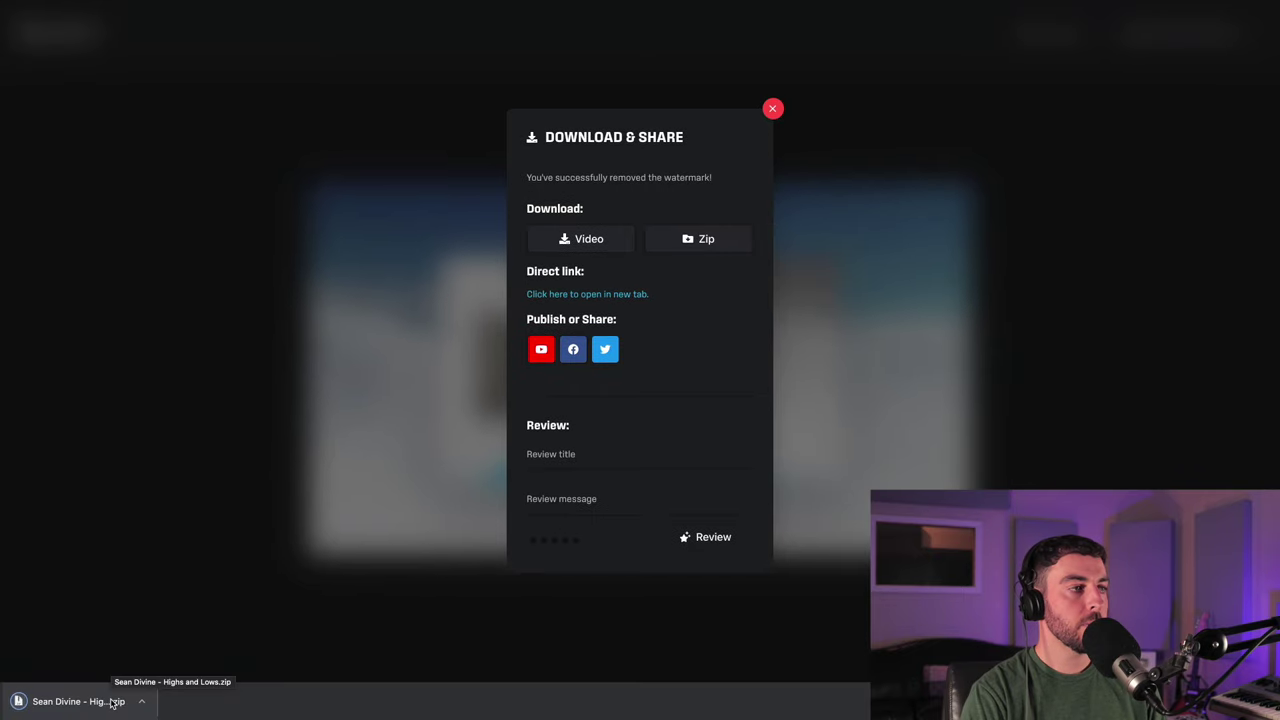
left_click(113, 703)
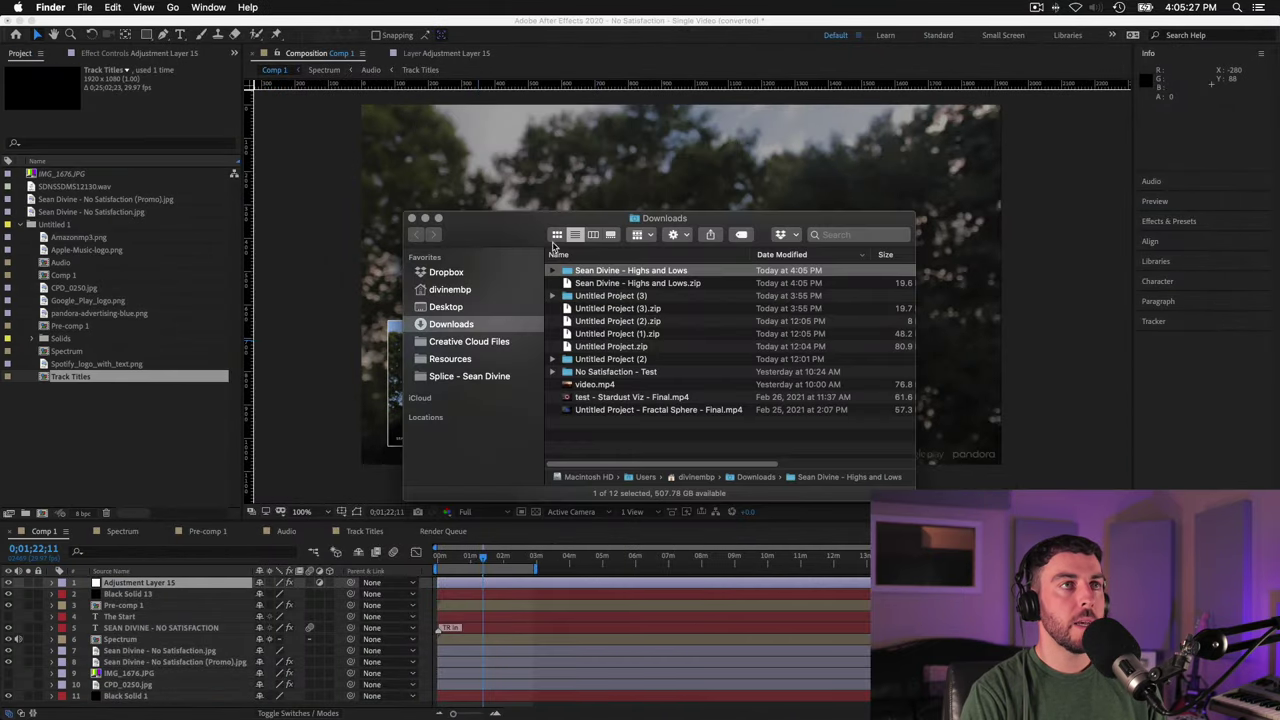
- Open the unzipped Highs and Lows folder and Quick Look its jpg, mp4 and licence.txt
double_click(636, 271)
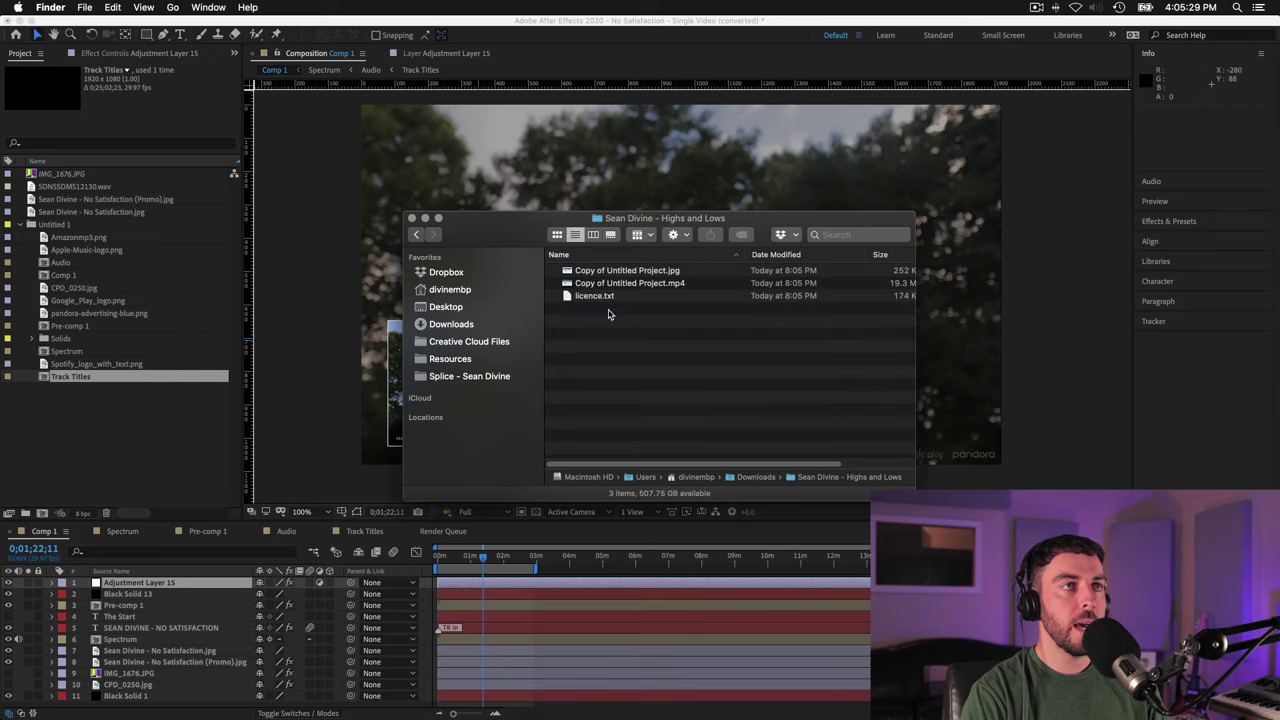
left_click(653, 270)
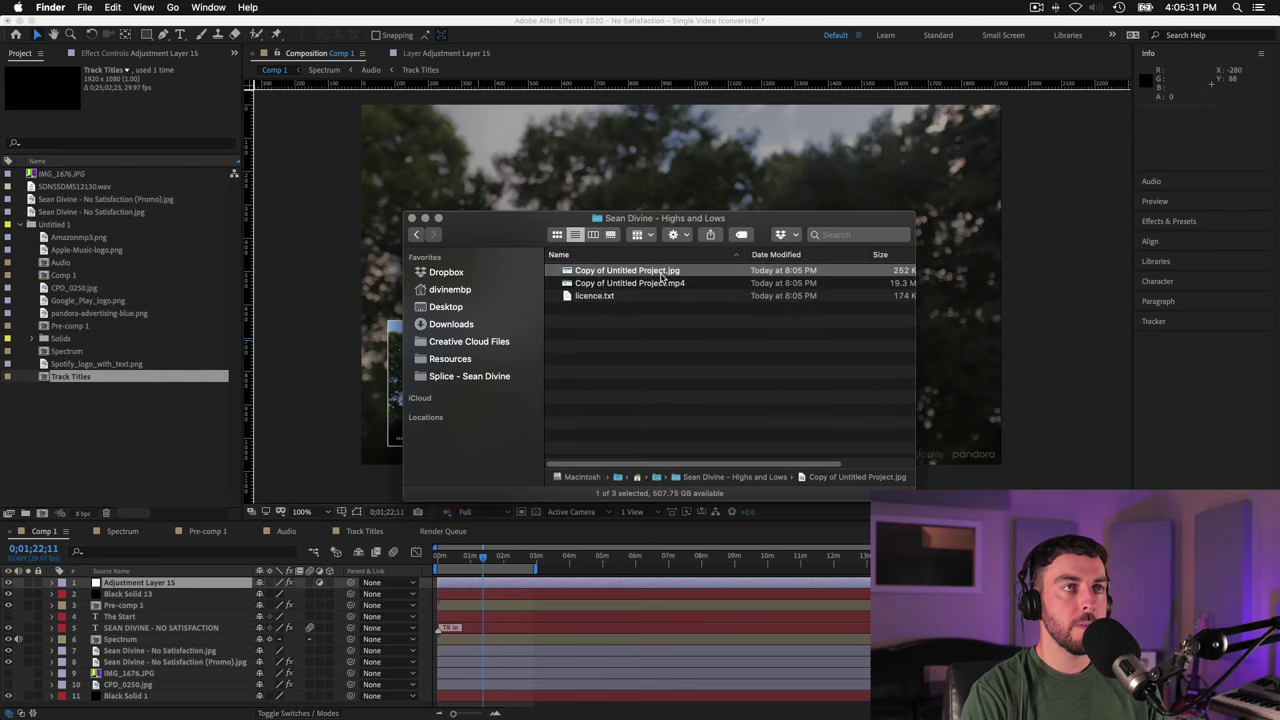
key("space")
key("space")
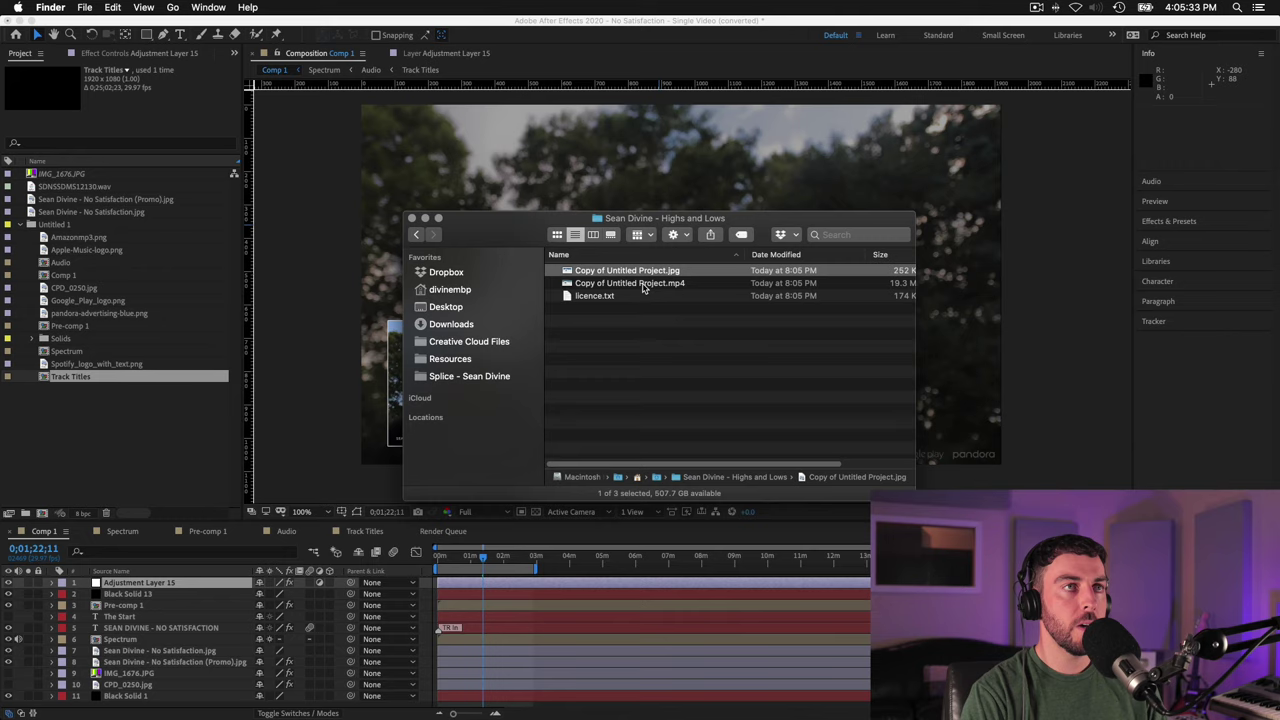
left_click(647, 285)
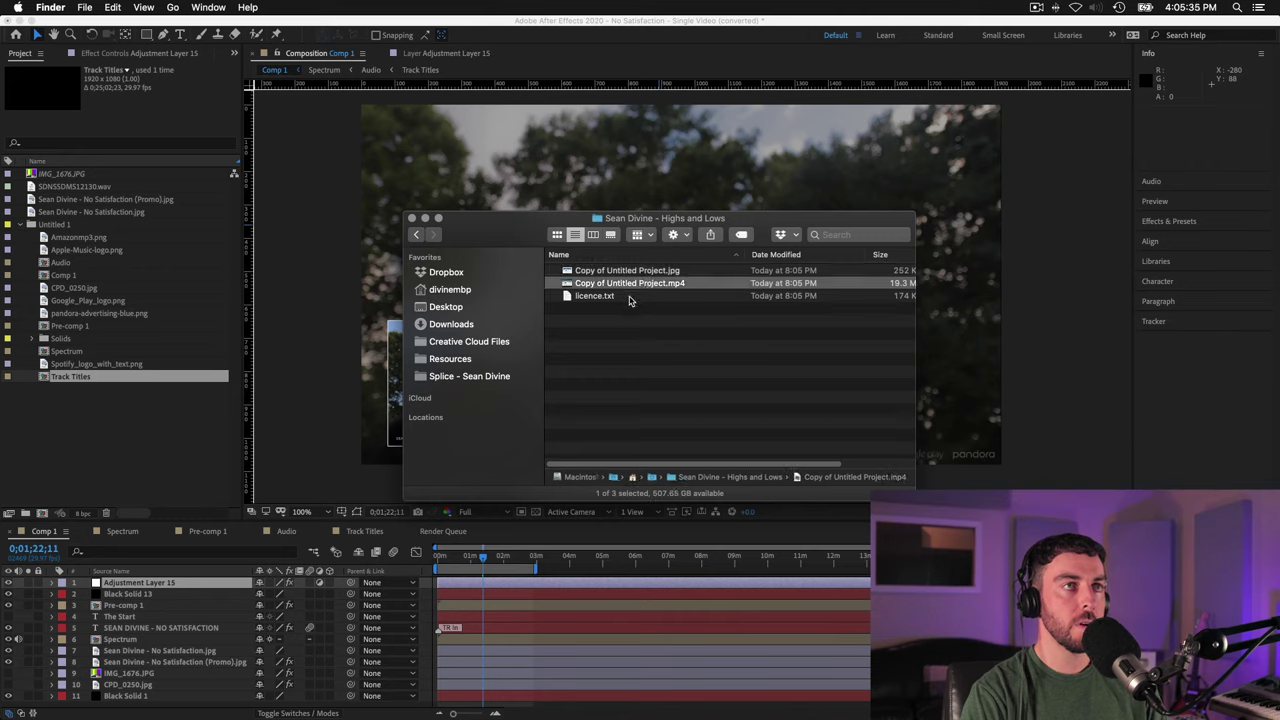
left_click(630, 297)
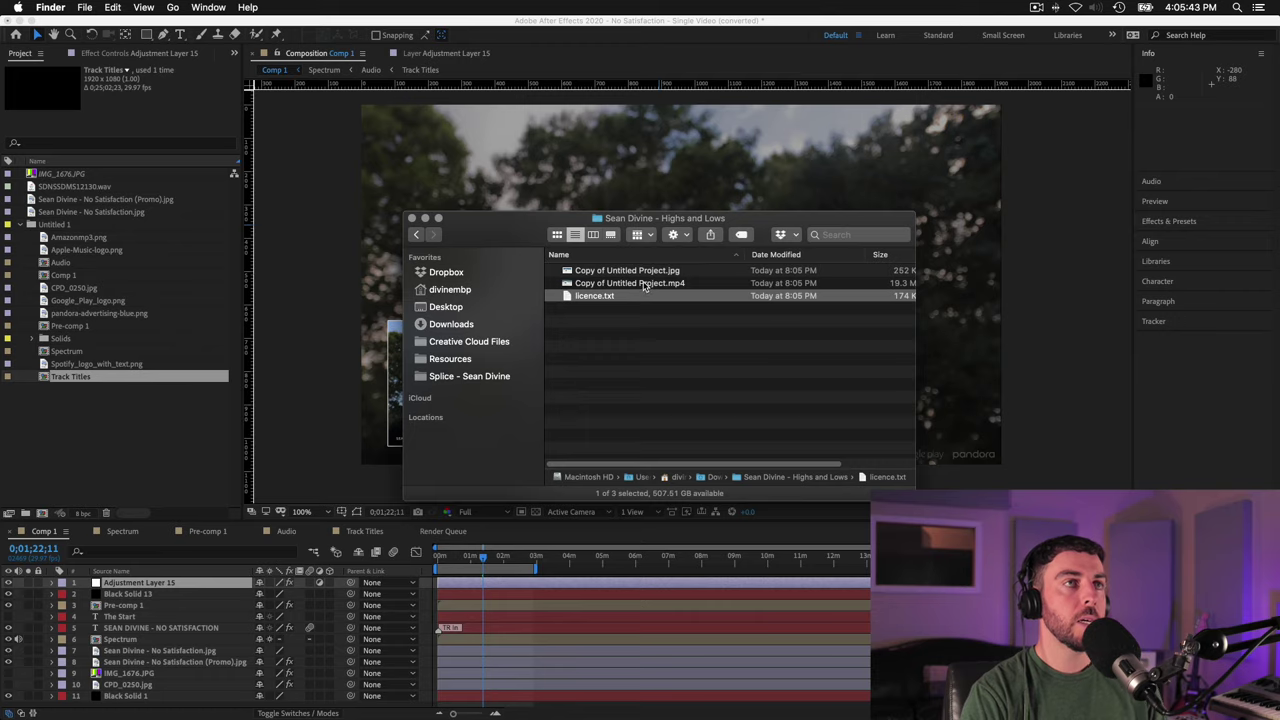
left_click(645, 284)
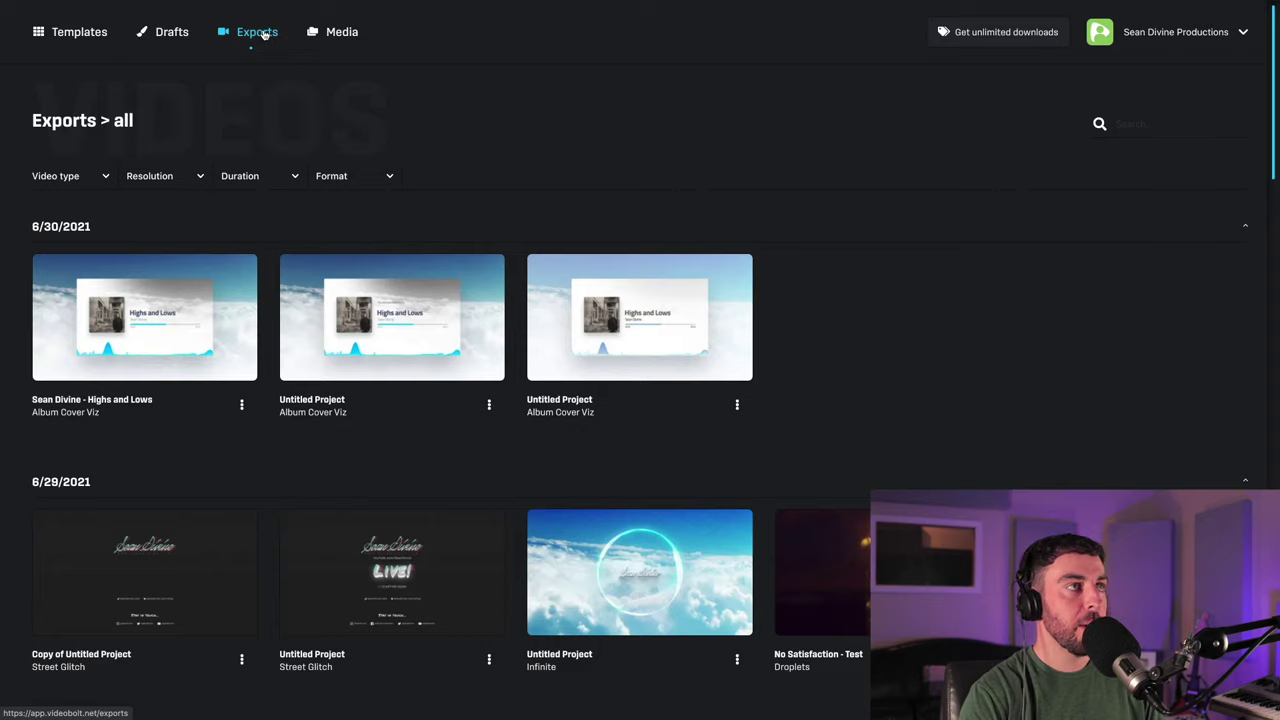
- Check the first Highs and Lows export's download options, close them, and browse the Exports list
mouse_move(229, 284)
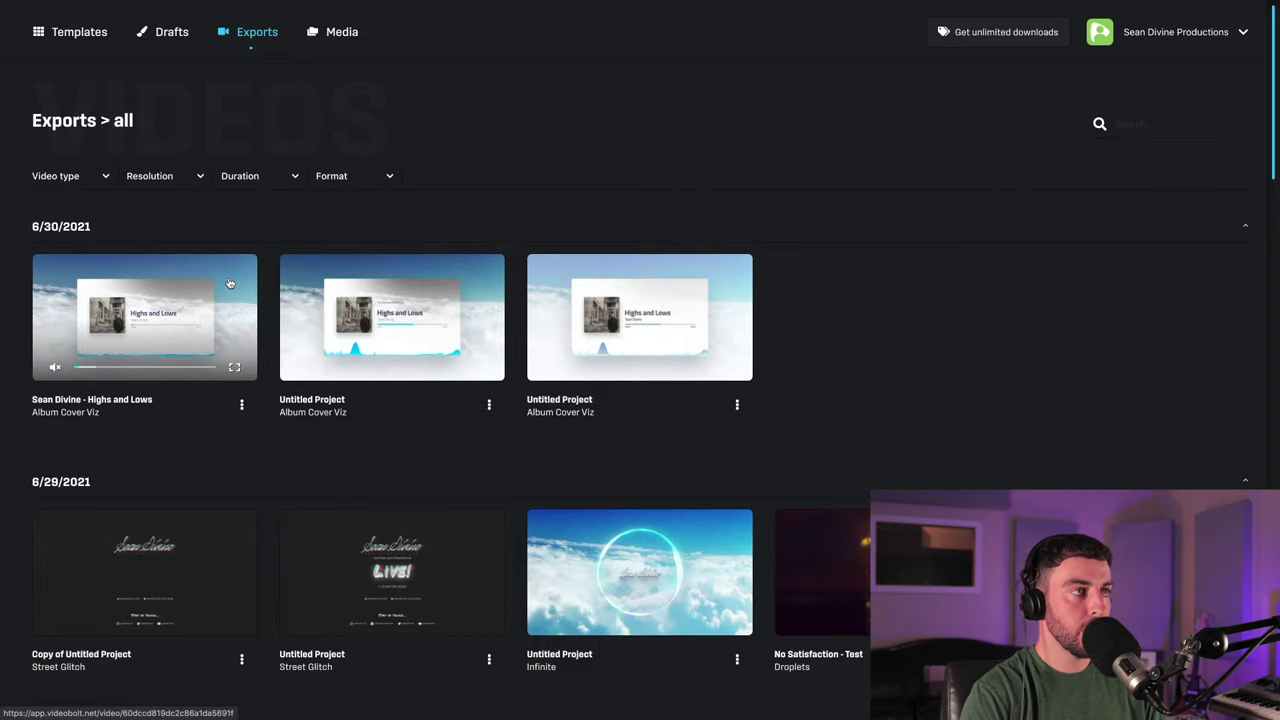
left_click(242, 403)
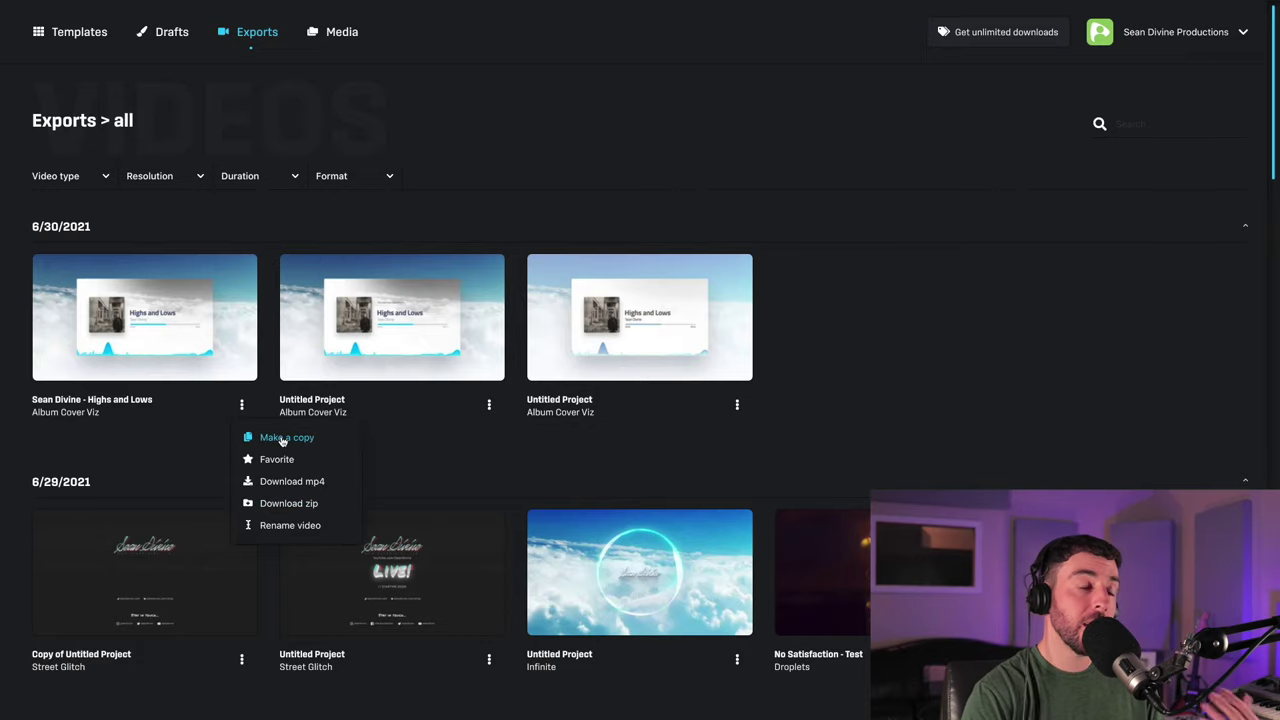
left_click(477, 205)
scroll(482, 220, "down", 1)
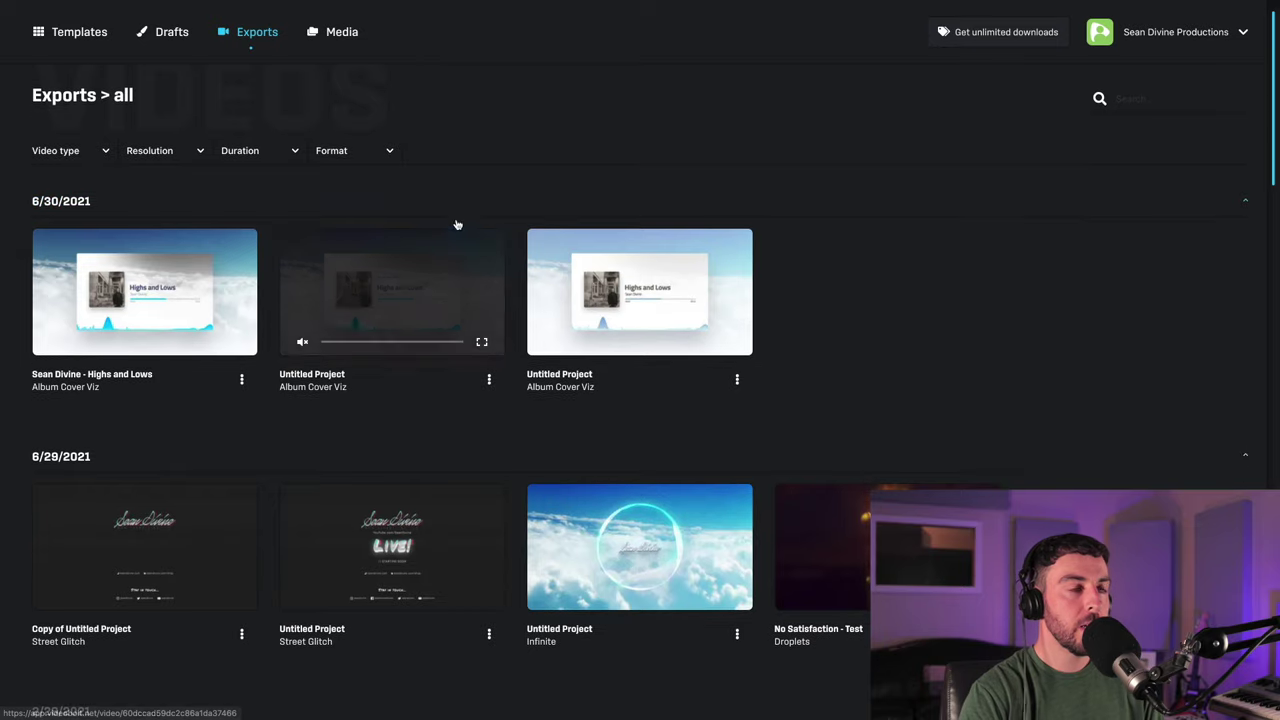
mouse_move(640, 320)
mouse_move(705, 523)
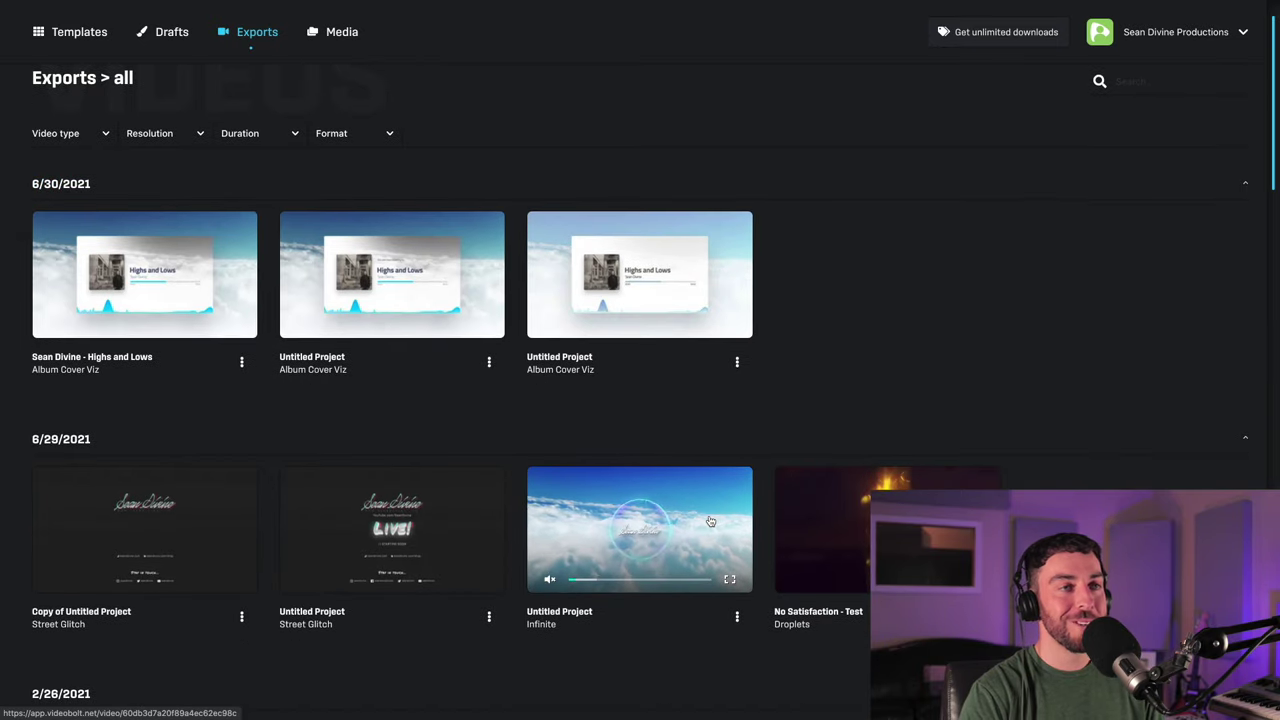
mouse_move(900, 540)
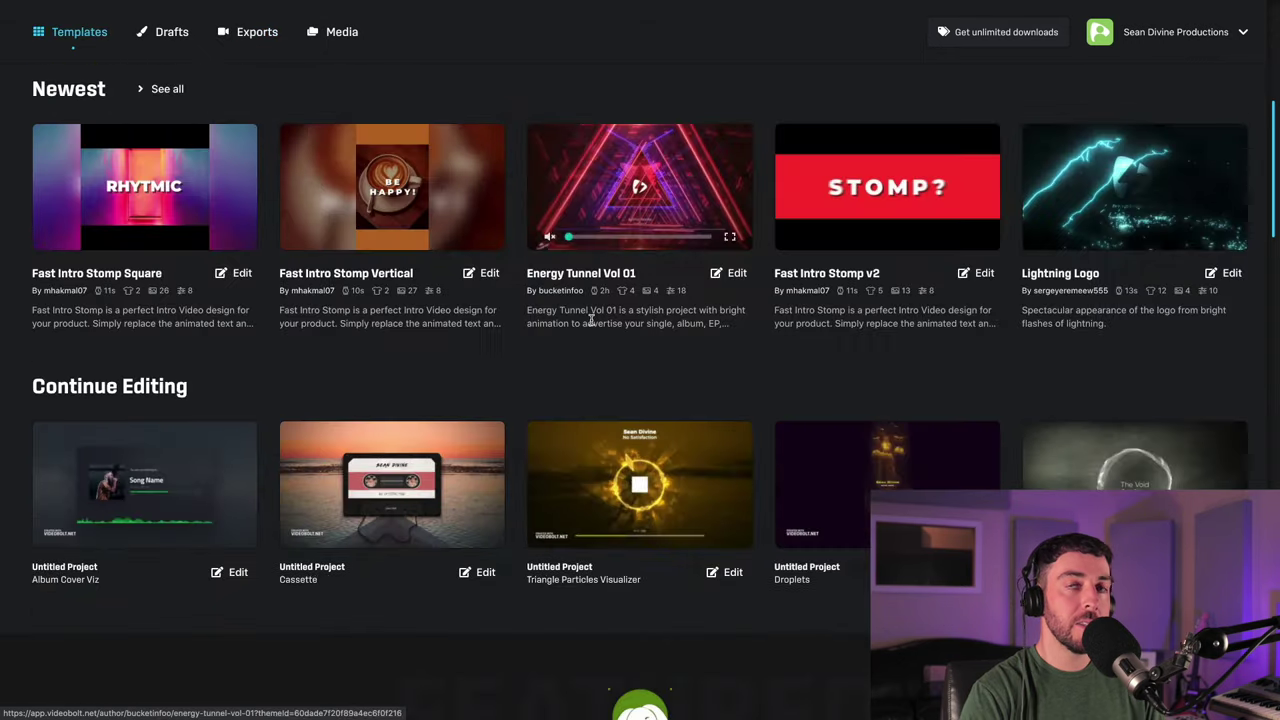
scroll(620, 346, "down", 3)
mouse_move(484, 334)
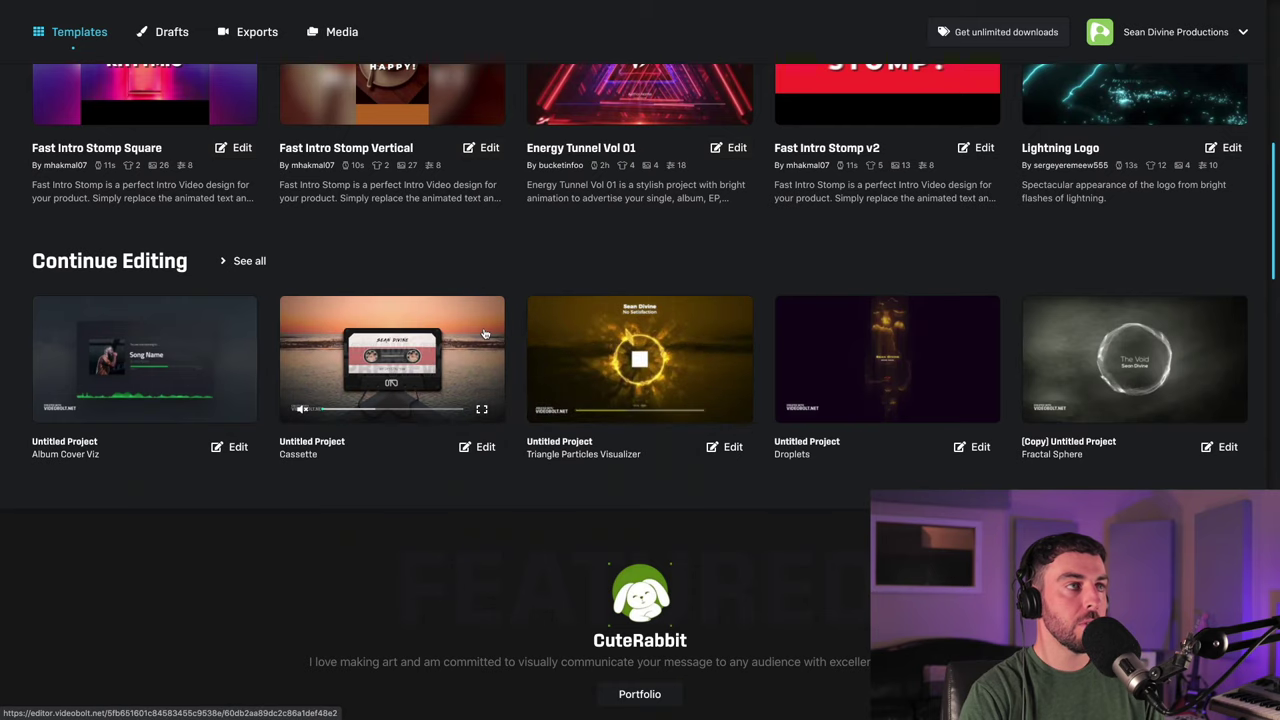